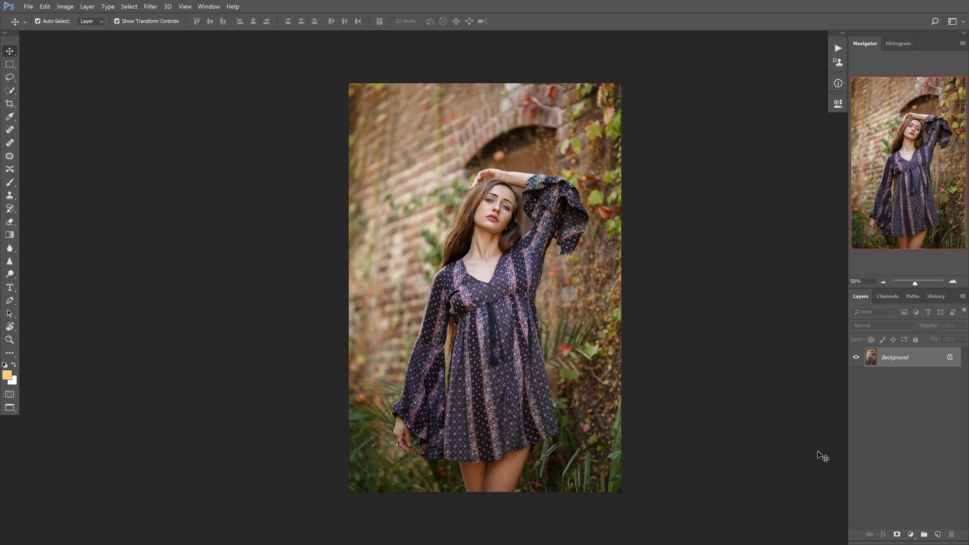
Add a blank Layer 1 and set the Gradient tool to the Foreground to Transparent preset
key(ctrl+shift+alt+n)
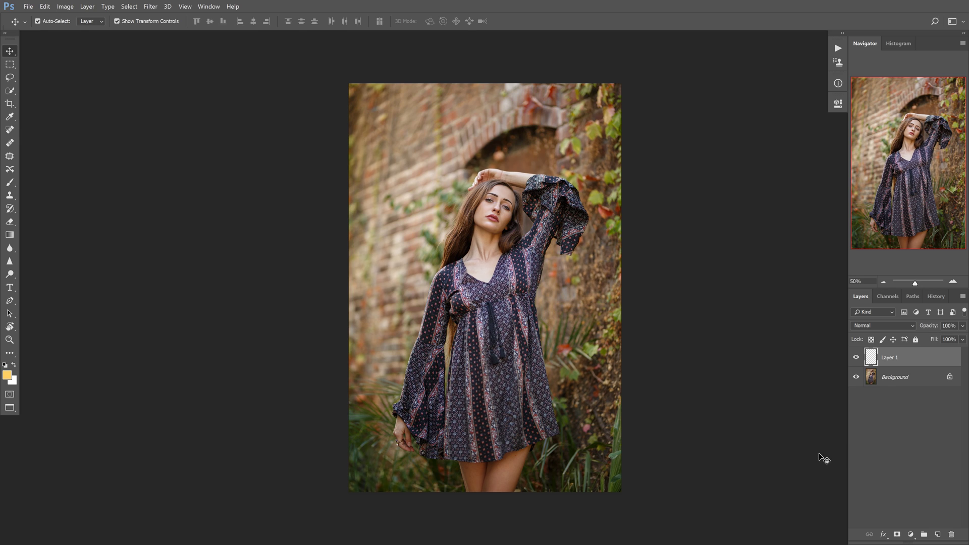
key(g)
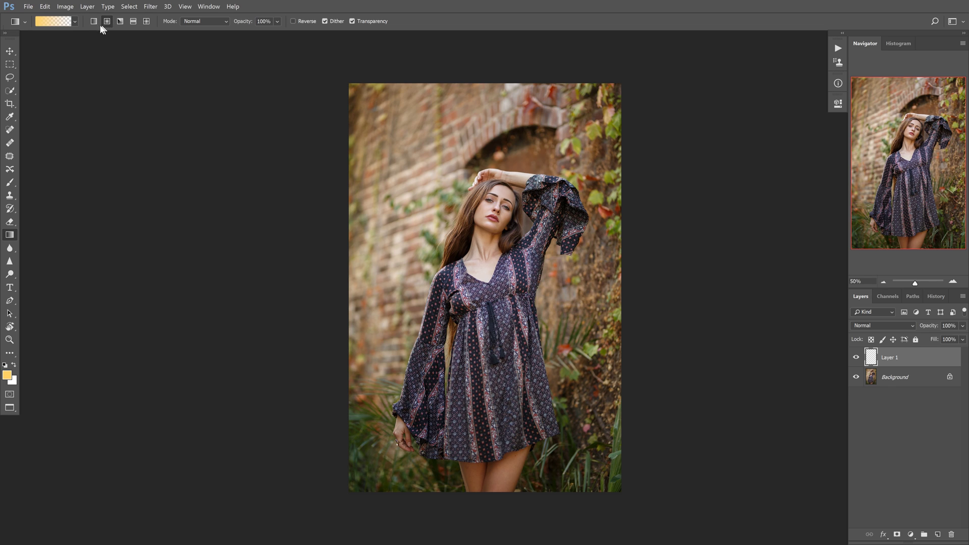
click(74, 19)
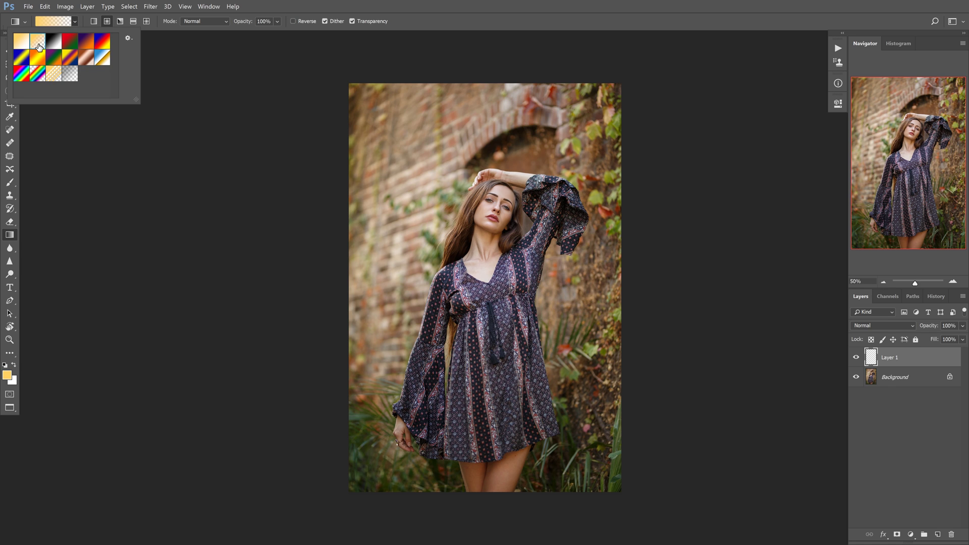
double_click(39, 47)
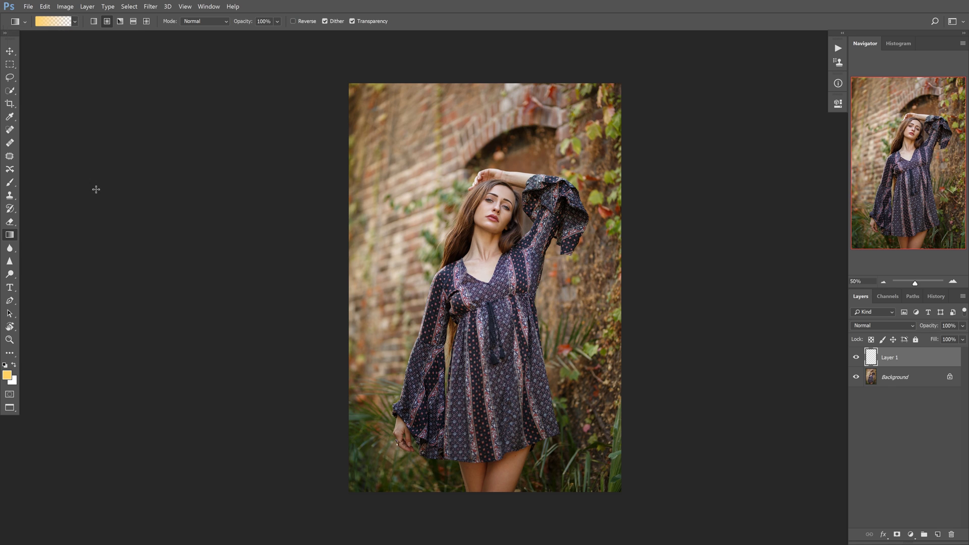
Keep the yellow foreground and drag the gradient diagonally from the upper-left corner, redoing the first attempt
click(8, 375)
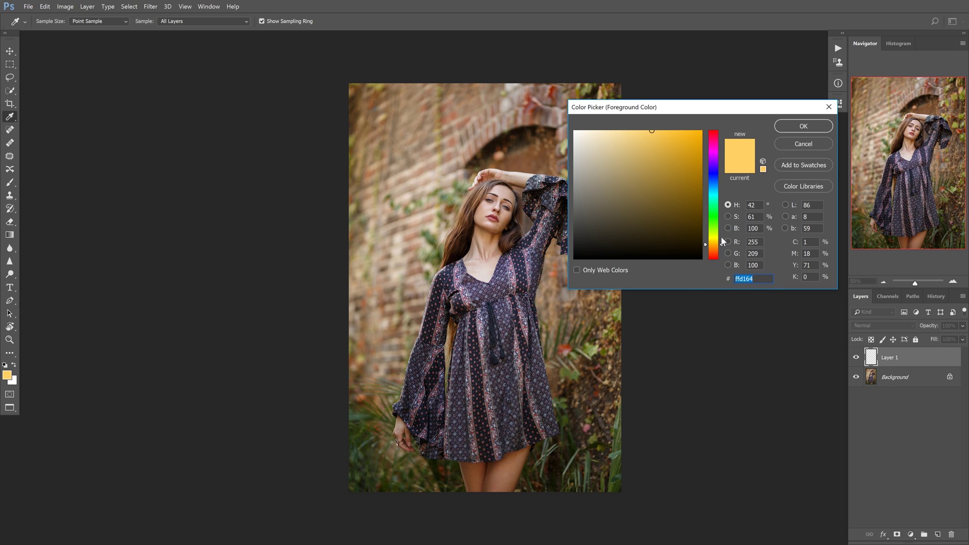
click(810, 144)
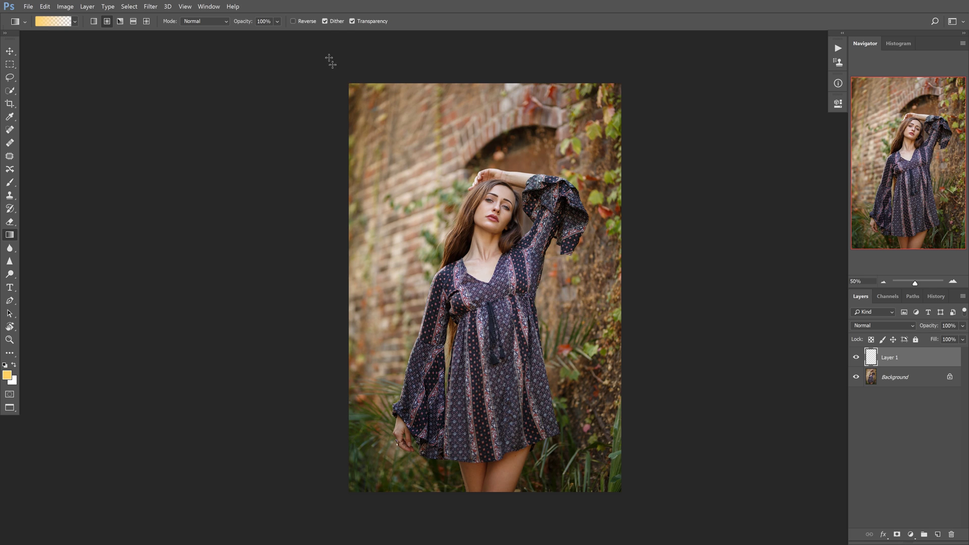
drag(332, 63, 488, 260)
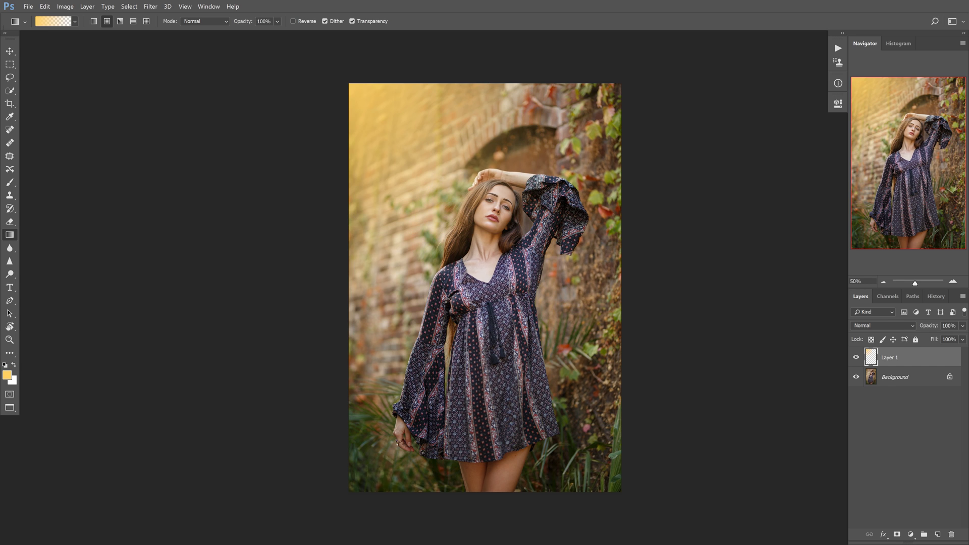
key(ctrl+z)
drag(295, 115, 543, 322)
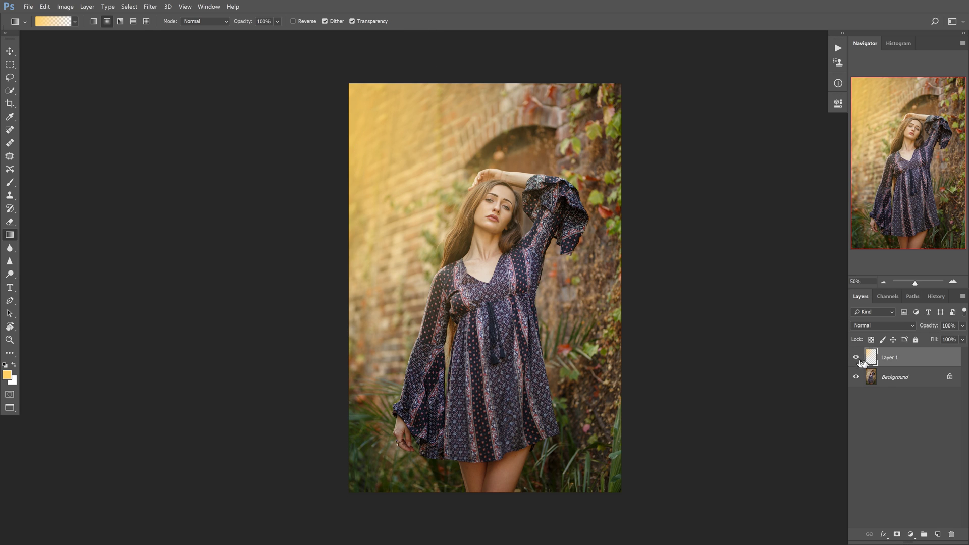
Set the glow layer's blend mode to Screen after trying Soft Light
click(886, 329)
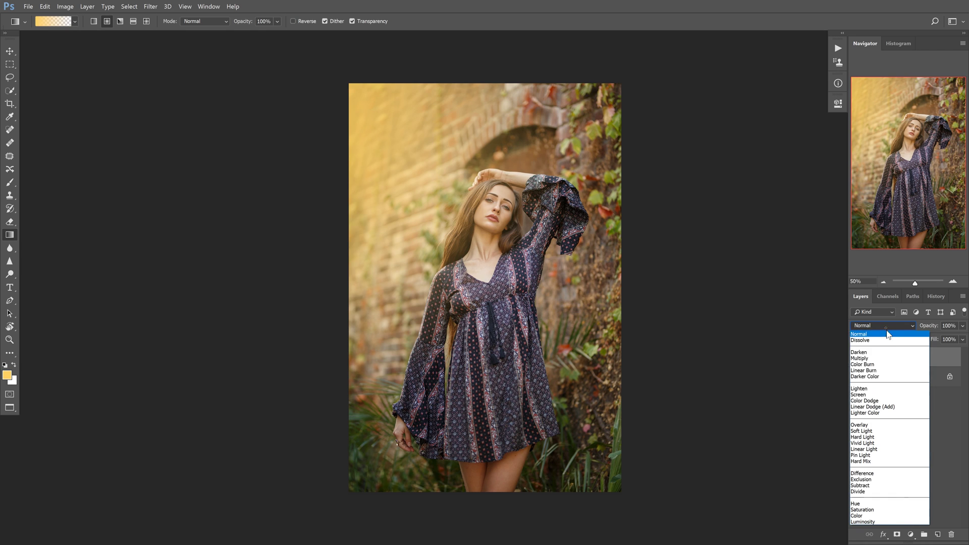
click(888, 432)
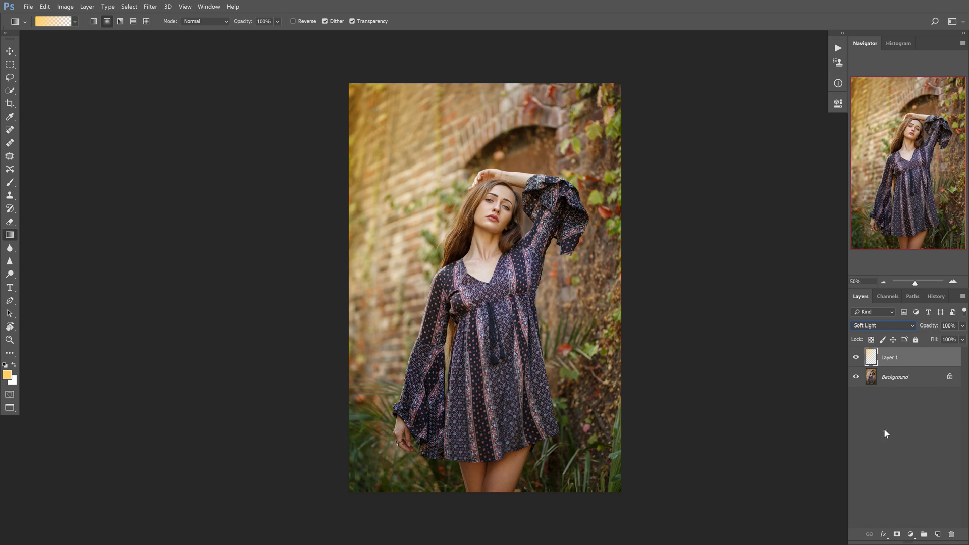
click(857, 358)
click(857, 358)
click(883, 328)
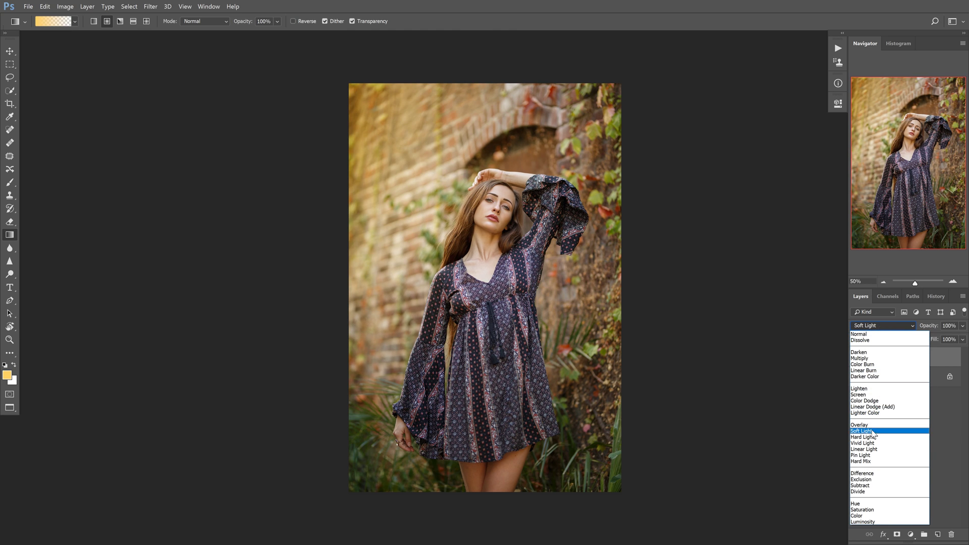
click(877, 393)
click(878, 395)
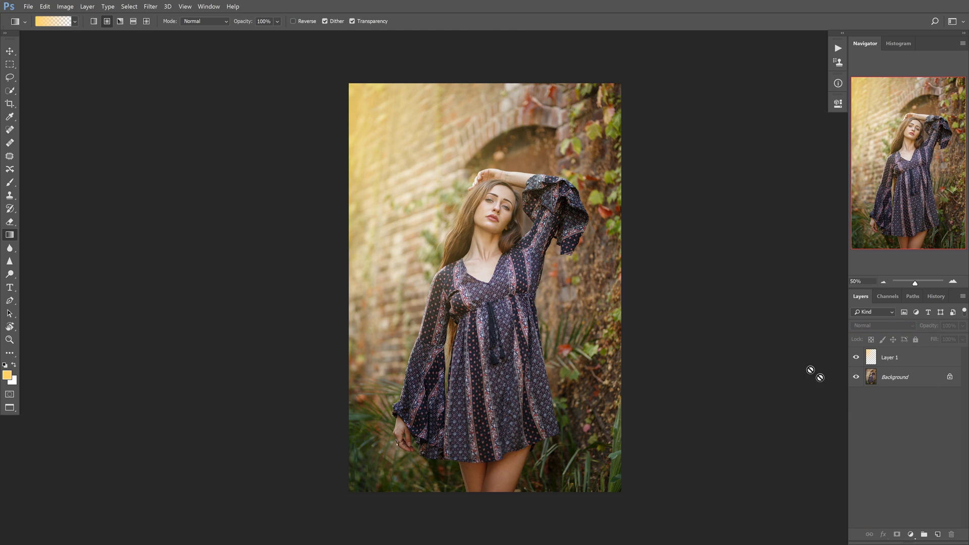
click(906, 357)
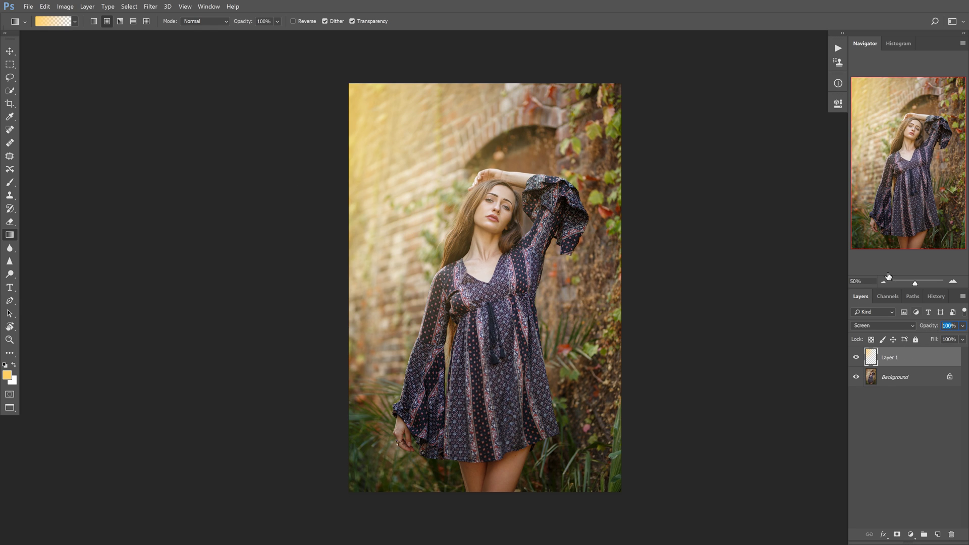
Lower the glow layer's opacity to 50% and compare it on and off
text(50)
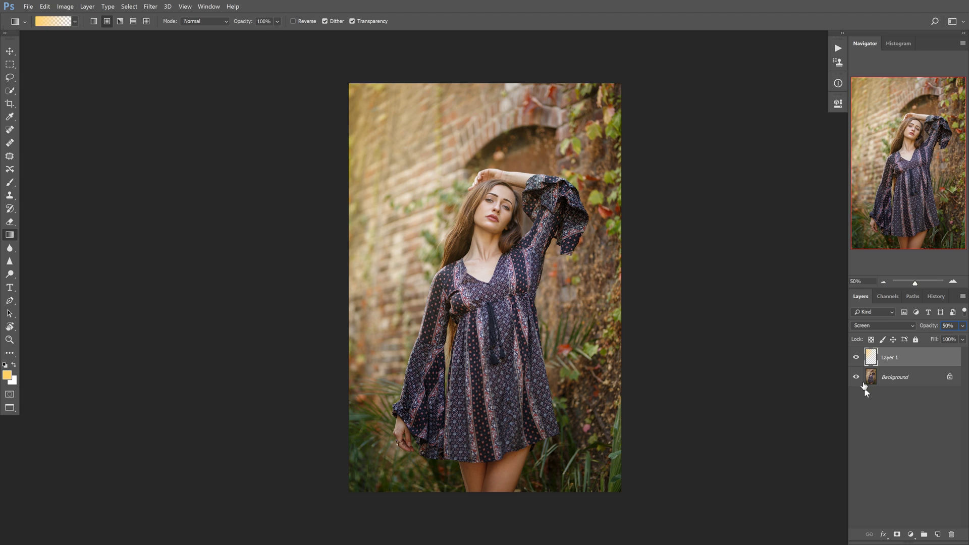
click(857, 358)
click(857, 358)
click(856, 358)
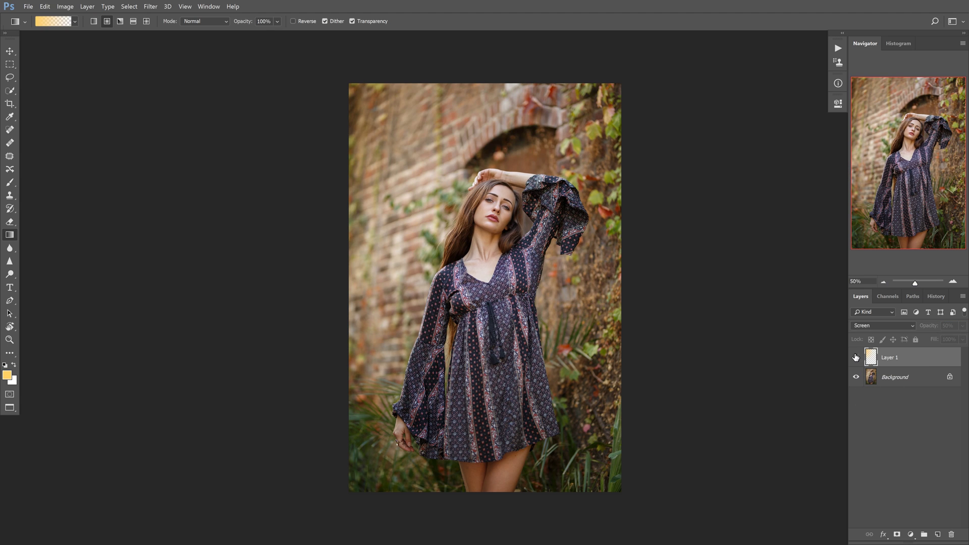
click(854, 358)
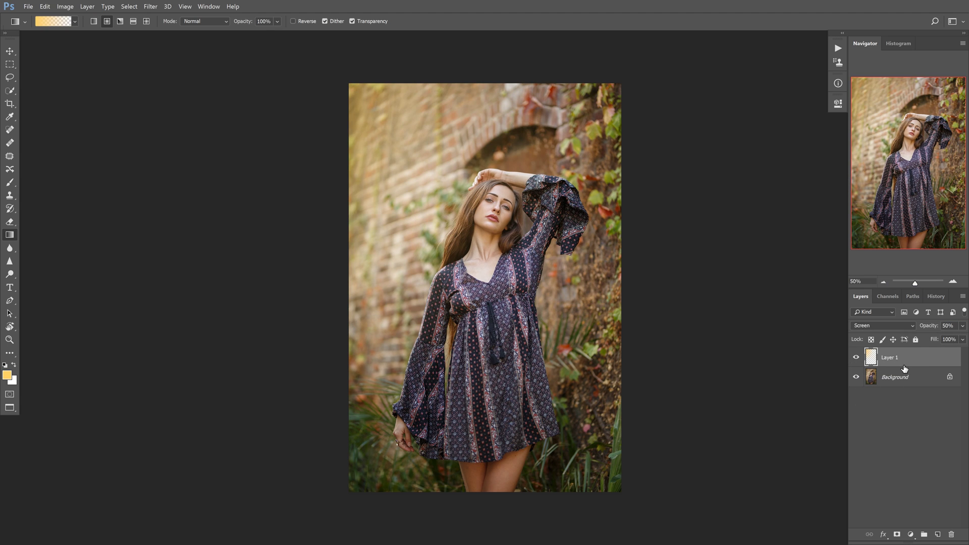
key(ctrl+u)
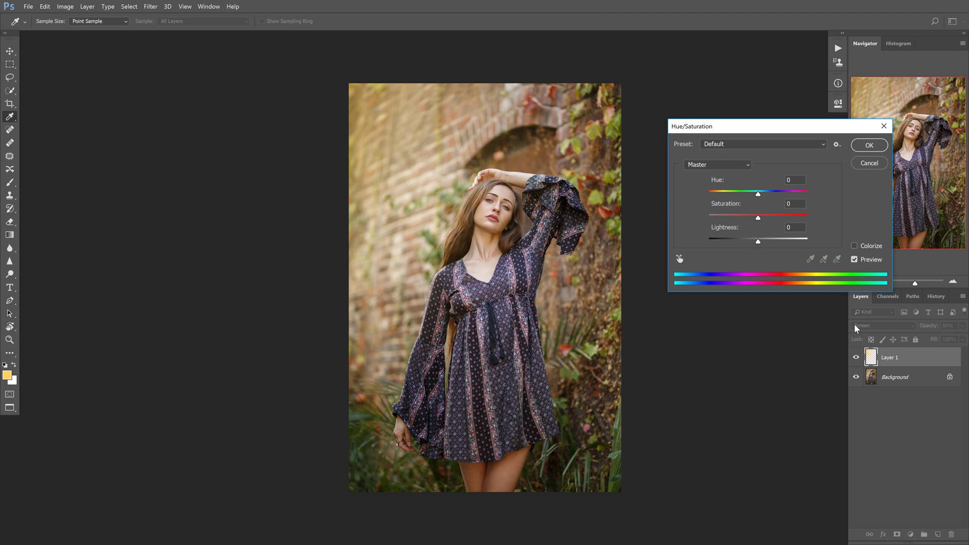
mouse_move(758, 195)
mouse_down()
mouse_move(750, 197)
mouse_move(782, 199)
mouse_move(750, 199)
mouse_move(765, 204)
mouse_up()
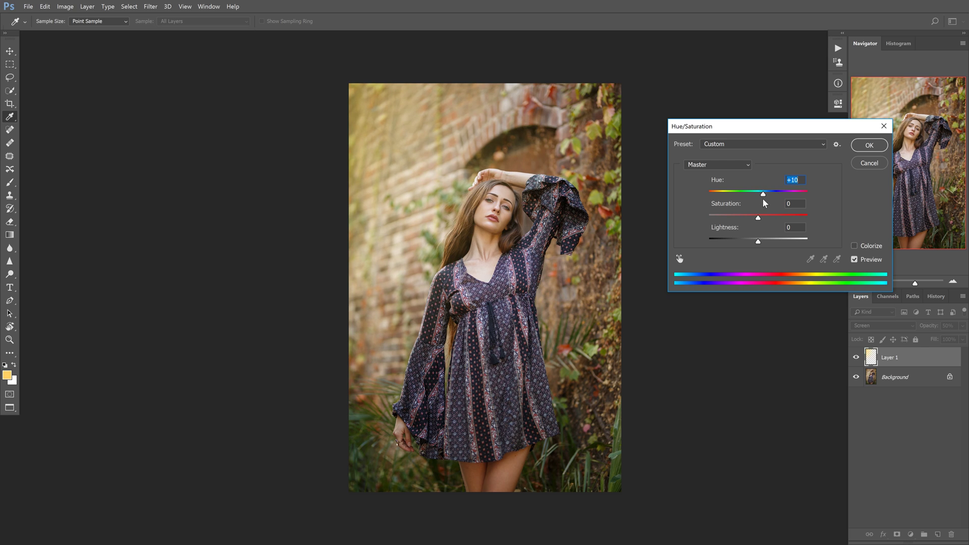
click(865, 164)
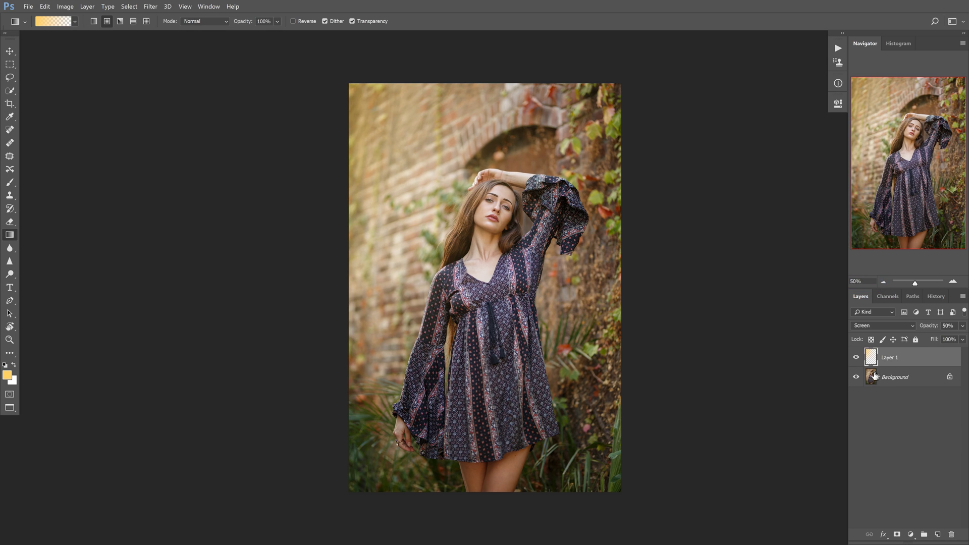
Delete the glow layer and fill a new Layer 1 with Black
key(Delete)
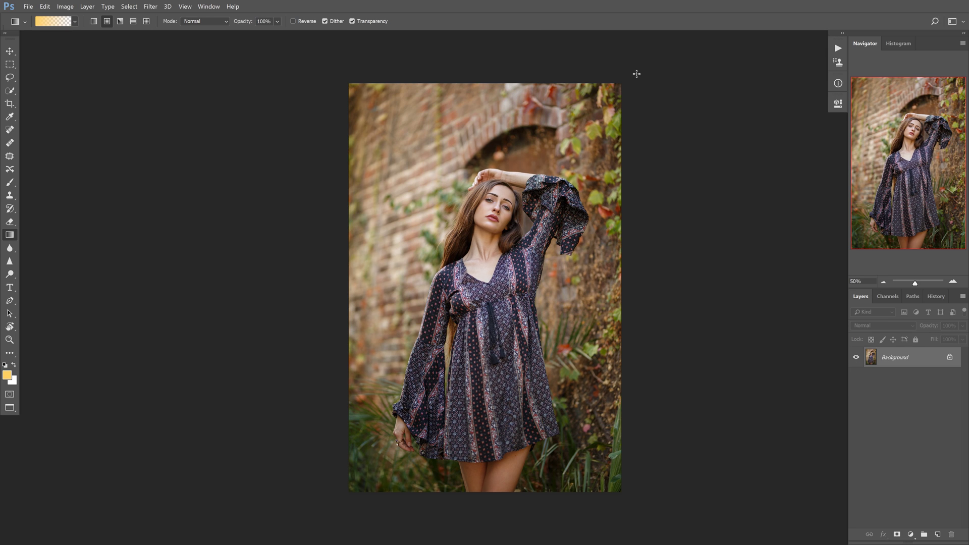
key(ctrl+shift+alt+n)
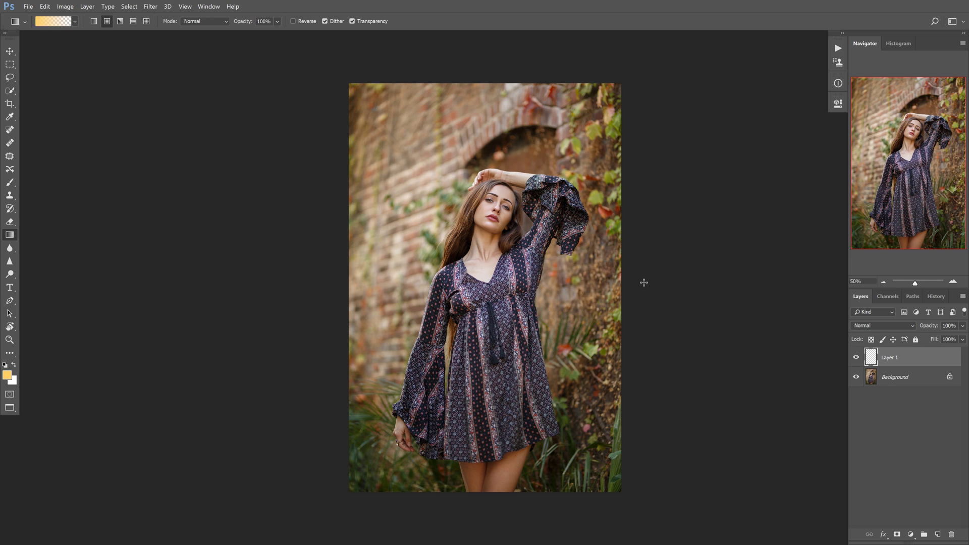
key(shift+F5)
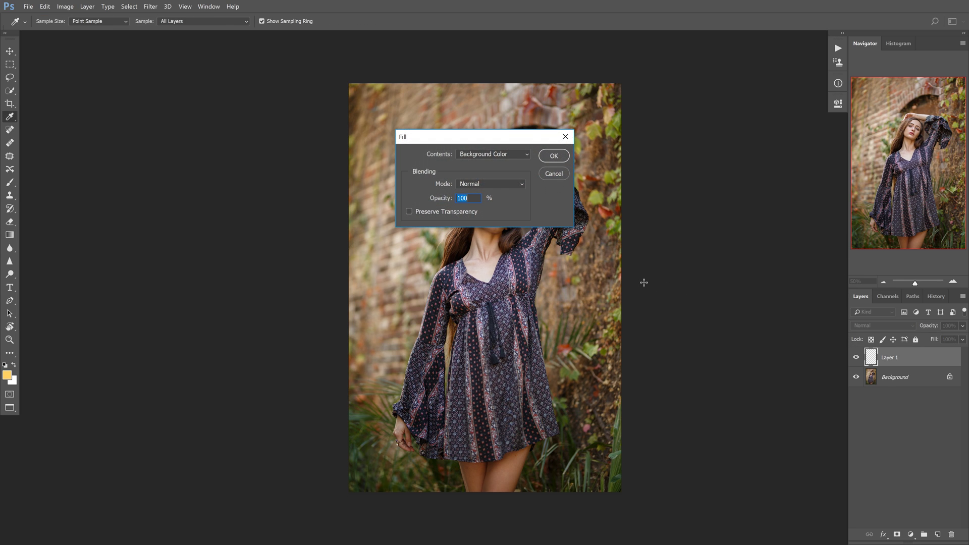
click(498, 155)
click(496, 221)
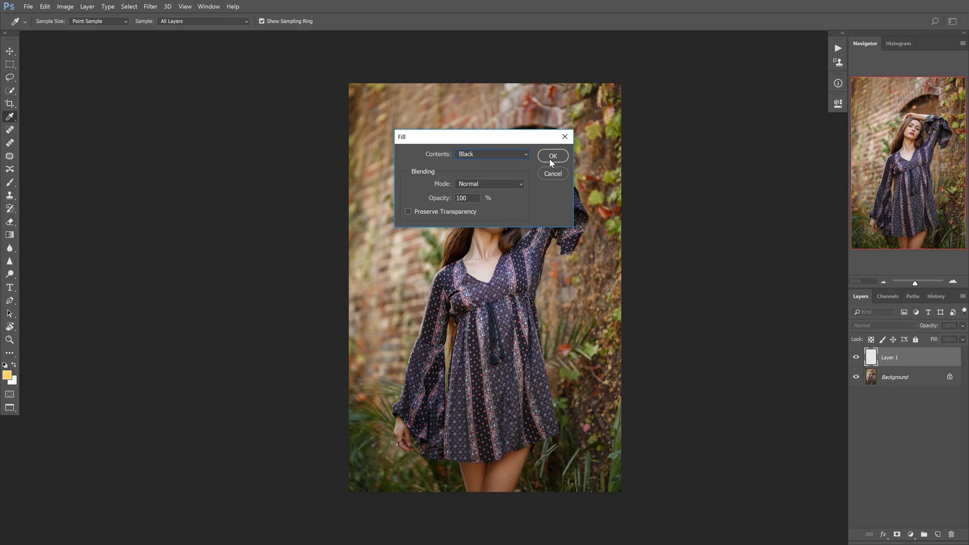
click(551, 157)
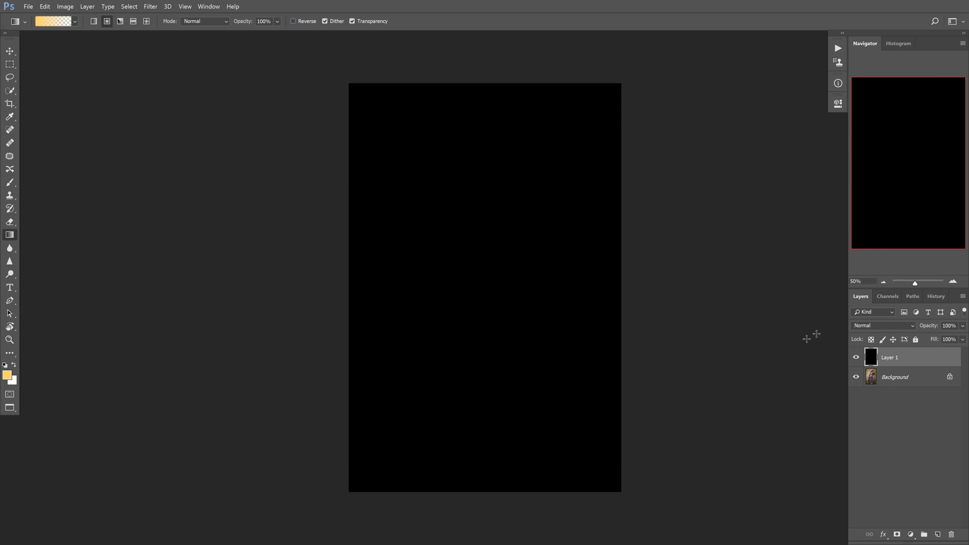
Set the black layer's blend mode to Screen
click(886, 326)
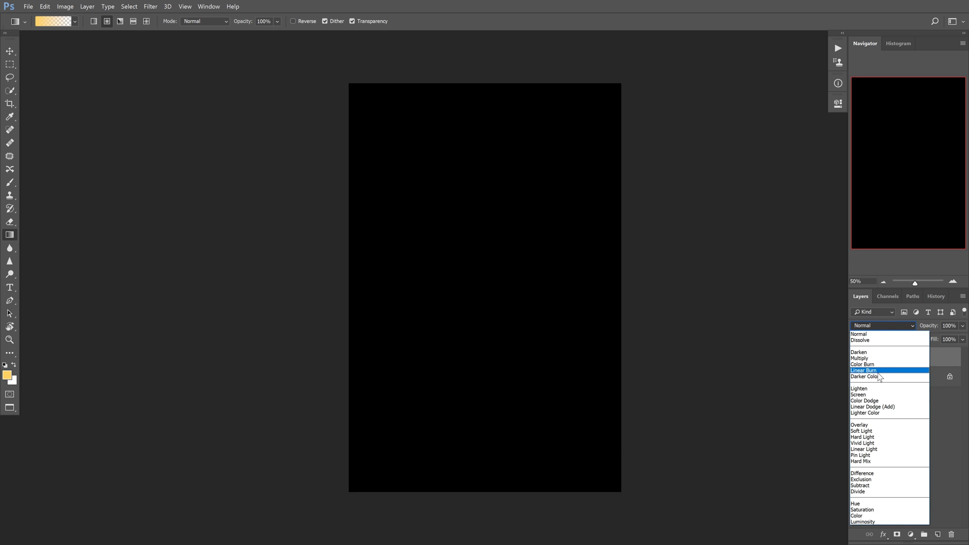
click(876, 395)
click(882, 404)
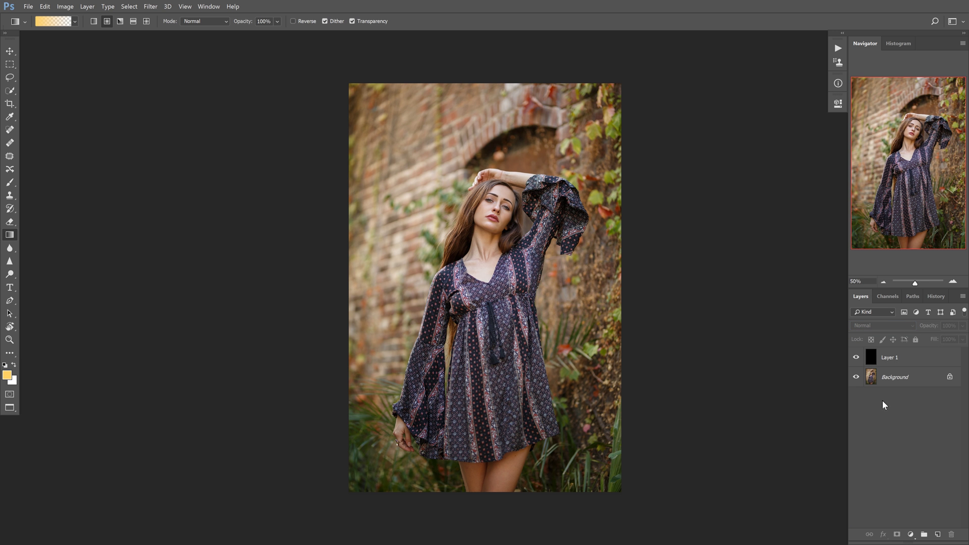
click(893, 362)
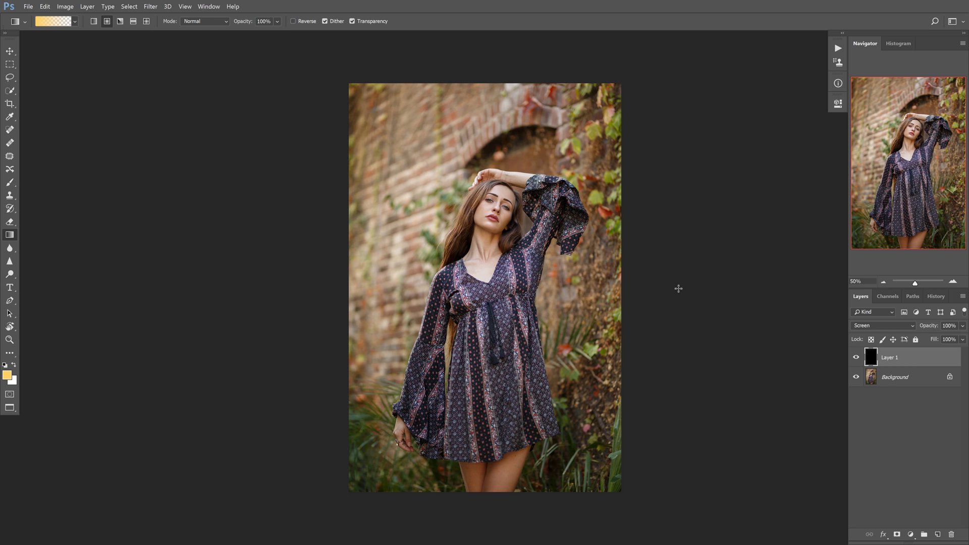
Open Filter > Render > Lens Flare and preview the 35mm Prime, 105mm Prime and Movie Prime types
click(151, 7)
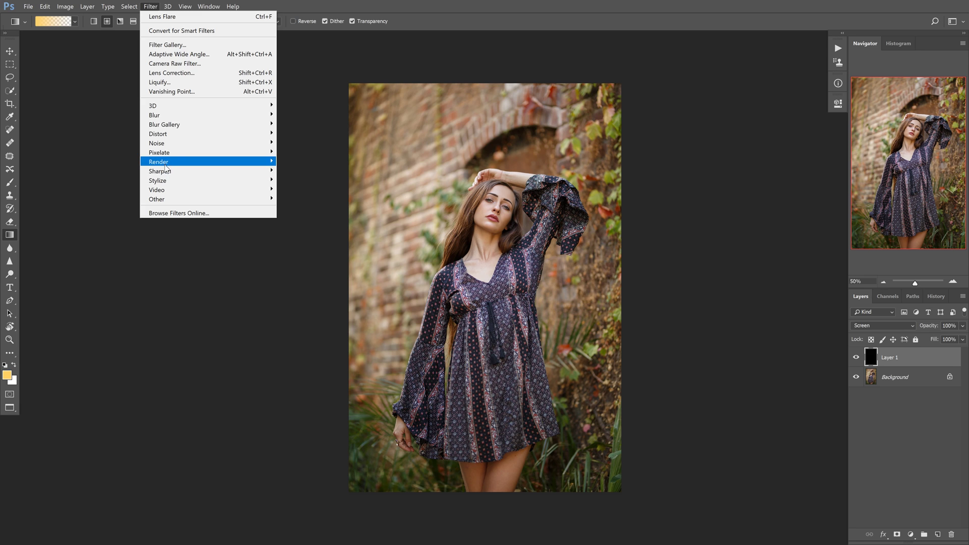
mouse_move(165, 166)
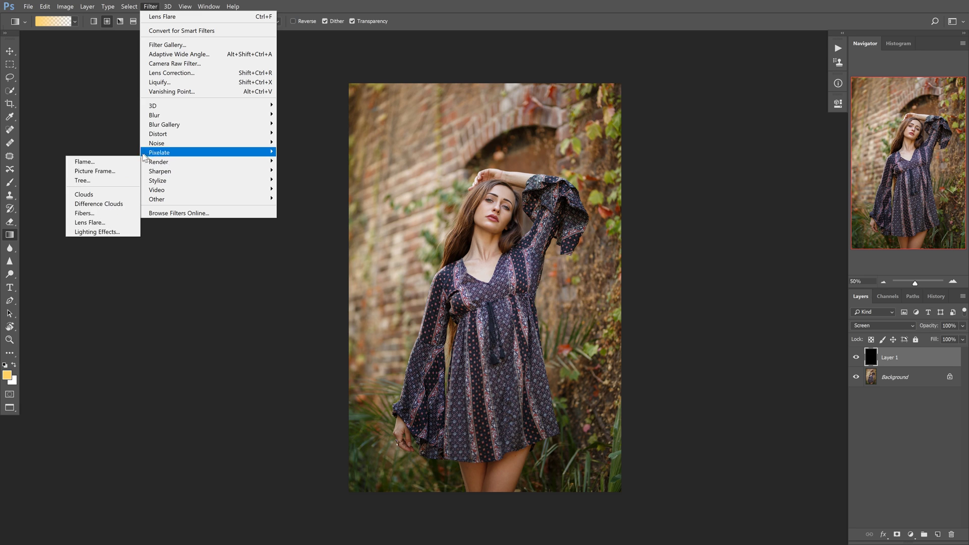
click(127, 225)
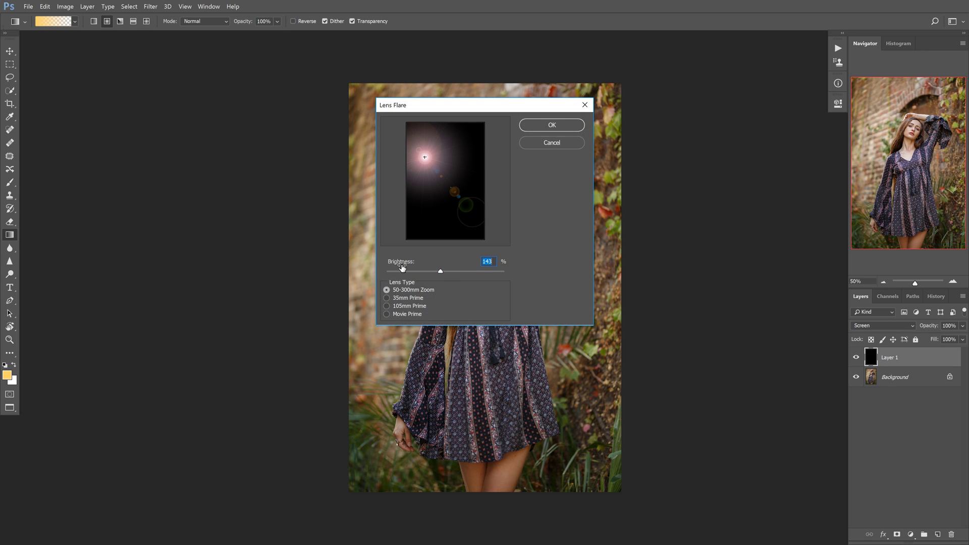
click(417, 299)
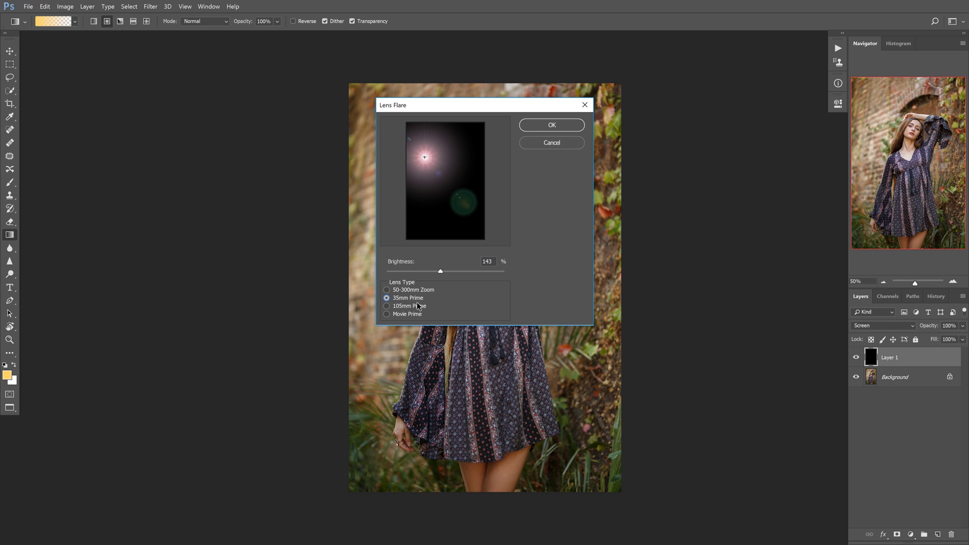
click(417, 307)
click(420, 314)
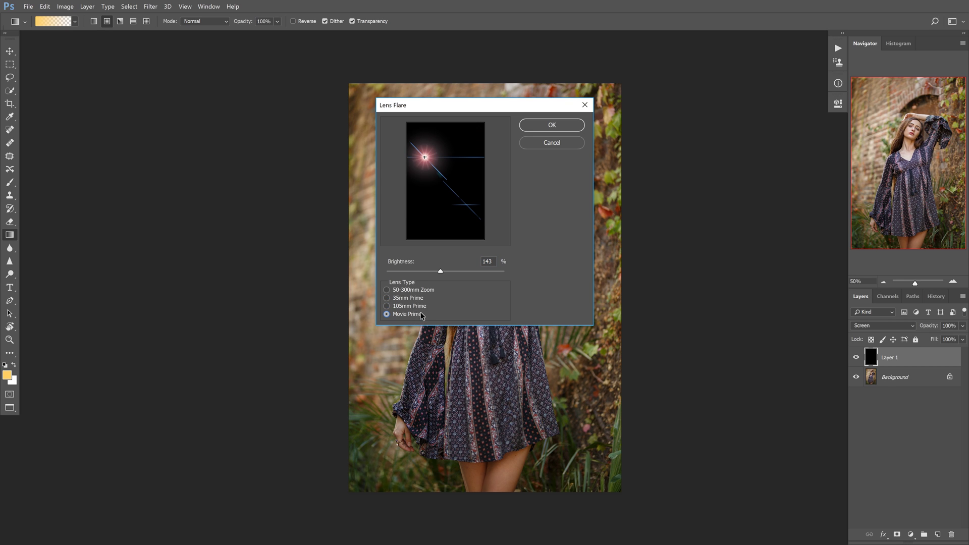
click(422, 306)
Apply a 50-300mm Zoom lens flare at 143% brightness with its centre nudged slightly
click(425, 292)
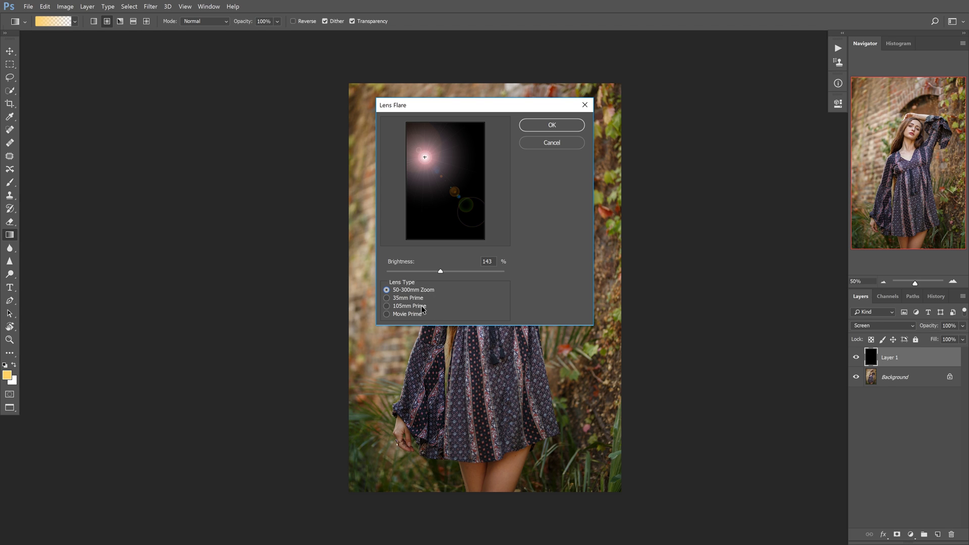
click(424, 306)
click(417, 298)
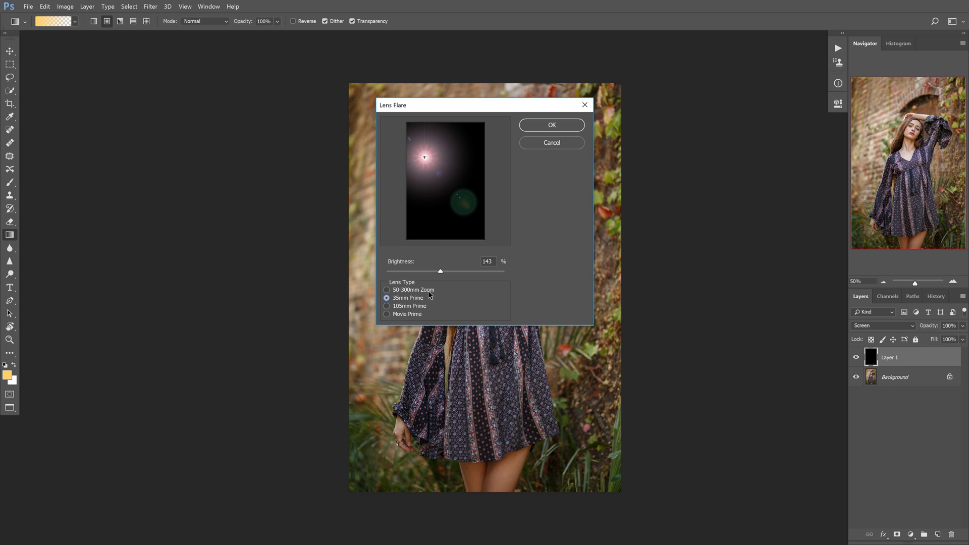
click(431, 292)
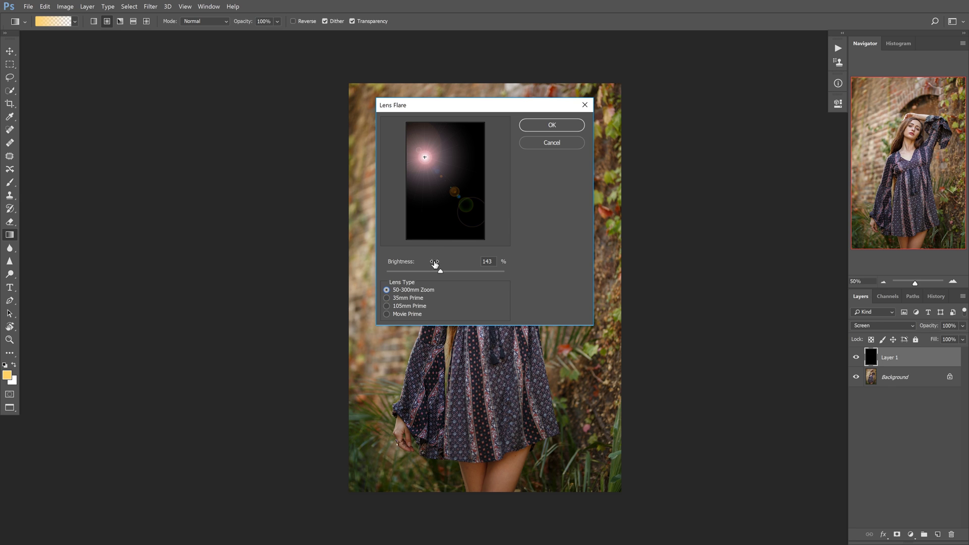
mouse_move(429, 162)
mouse_down()
mouse_move(444, 157)
mouse_move(438, 173)
mouse_move(419, 171)
mouse_move(430, 160)
mouse_up()
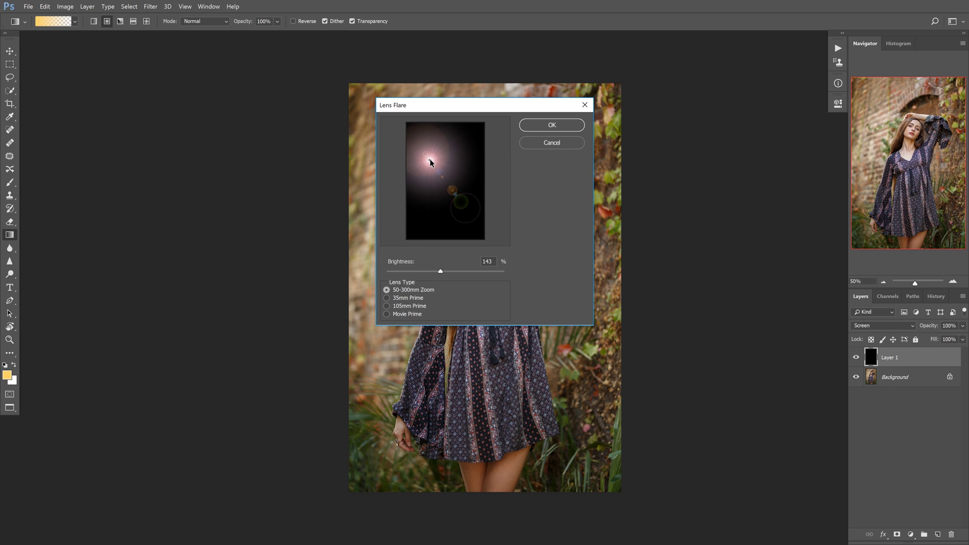
click(574, 128)
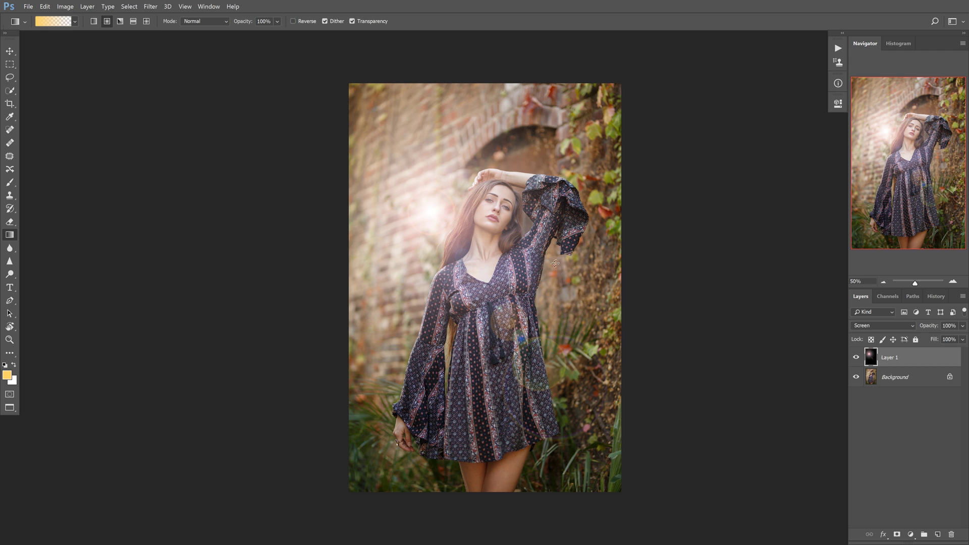
Shift the flare, then scale it larger and rotate it about 15° with Free Transform
click(11, 52)
mouse_move(515, 289)
mouse_down()
mouse_move(541, 273)
mouse_move(519, 310)
mouse_move(543, 308)
mouse_move(523, 308)
mouse_move(525, 296)
mouse_up()
key(ctrl+t)
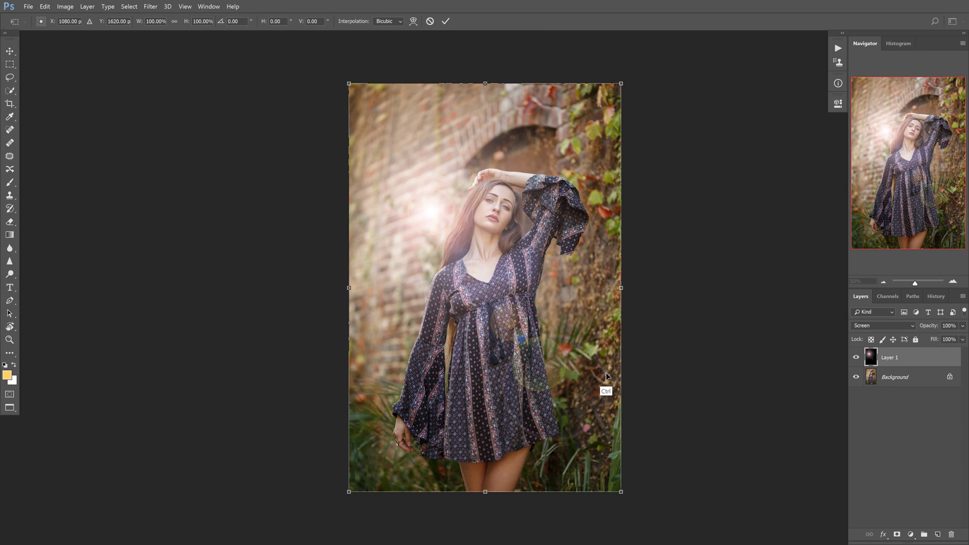
drag(348, 85, 237, 51)
drag(619, 330, 706, 329)
drag(562, 397, 540, 395)
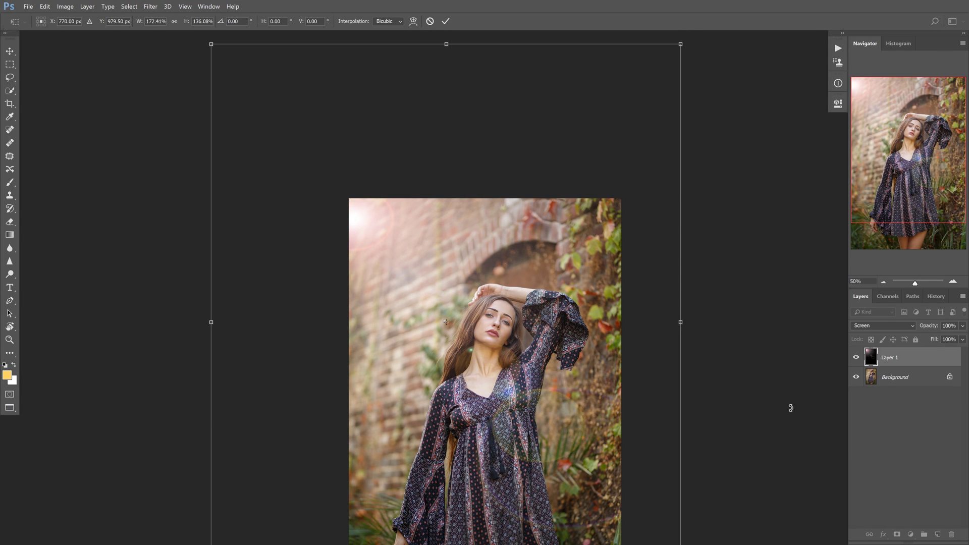
drag(903, 214, 904, 238)
drag(757, 174, 760, 242)
drag(555, 212, 532, 216)
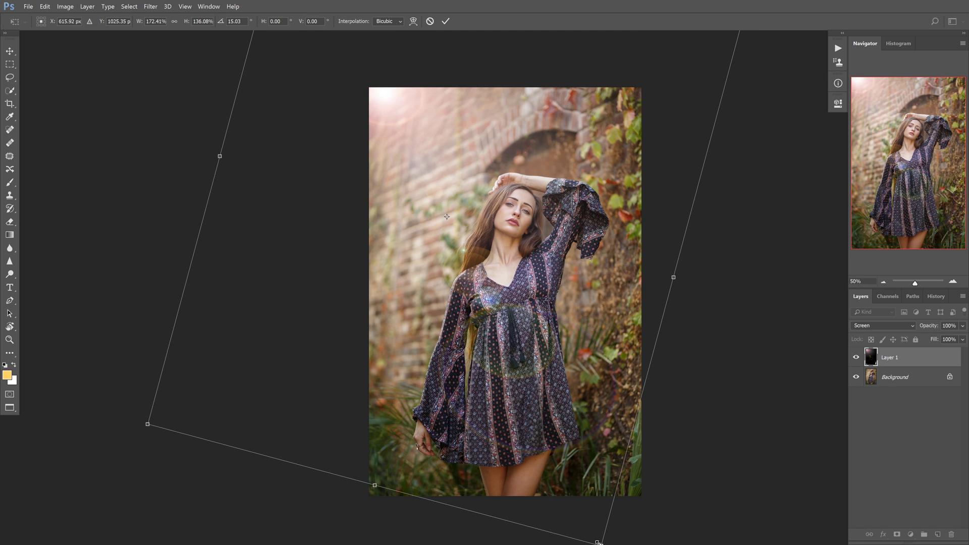
Enlarge the flare to about 314% by 202%, move it up-left and commit the transform
drag(718, 377, 685, 299)
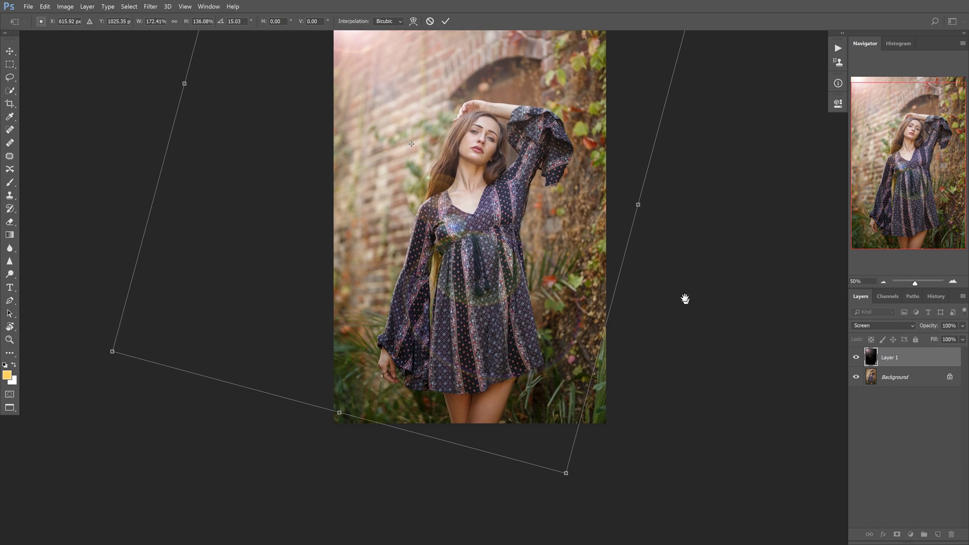
scroll(685, 299, down, 5)
drag(655, 385, 762, 511)
drag(679, 336, 659, 321)
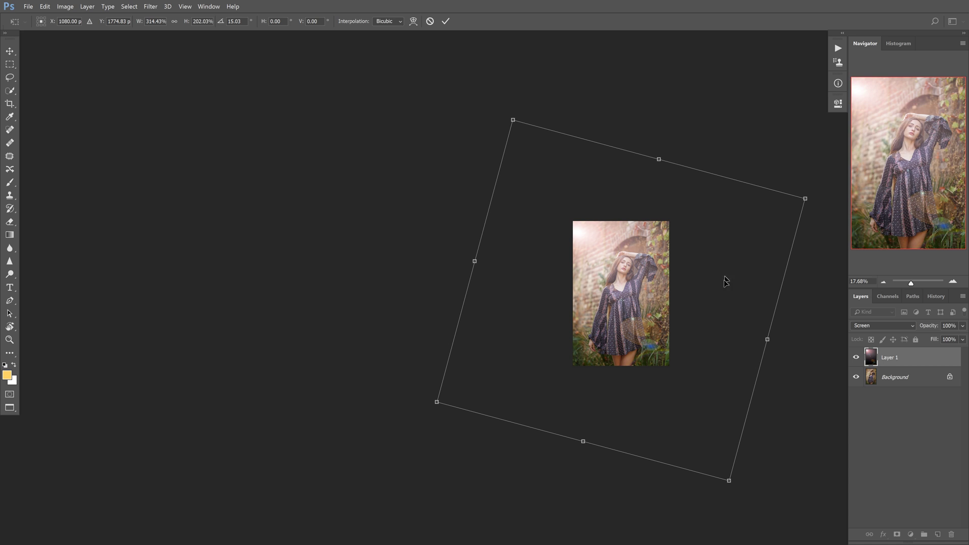
click(446, 21)
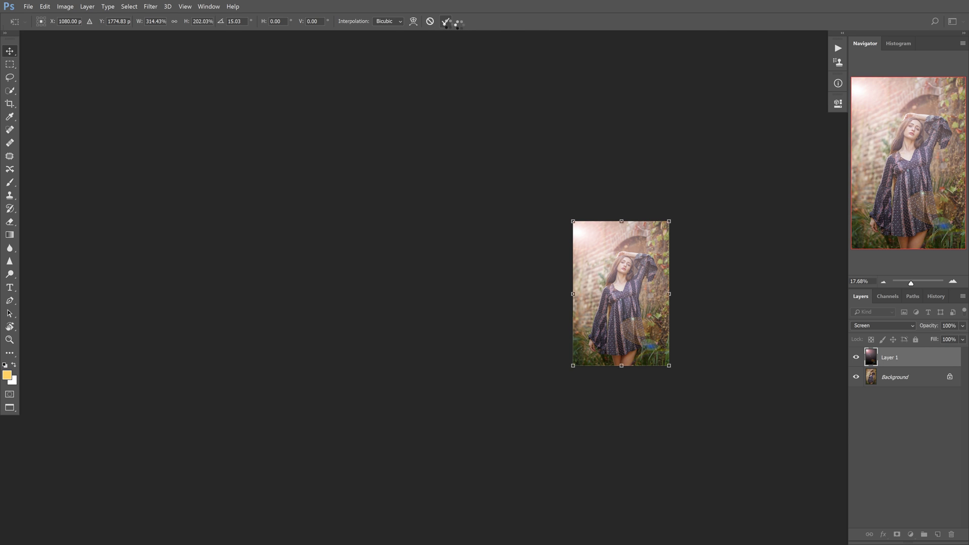
Zoom back to 33.33% on the photo and hide the flare layer to compare
click(953, 281)
click(953, 282)
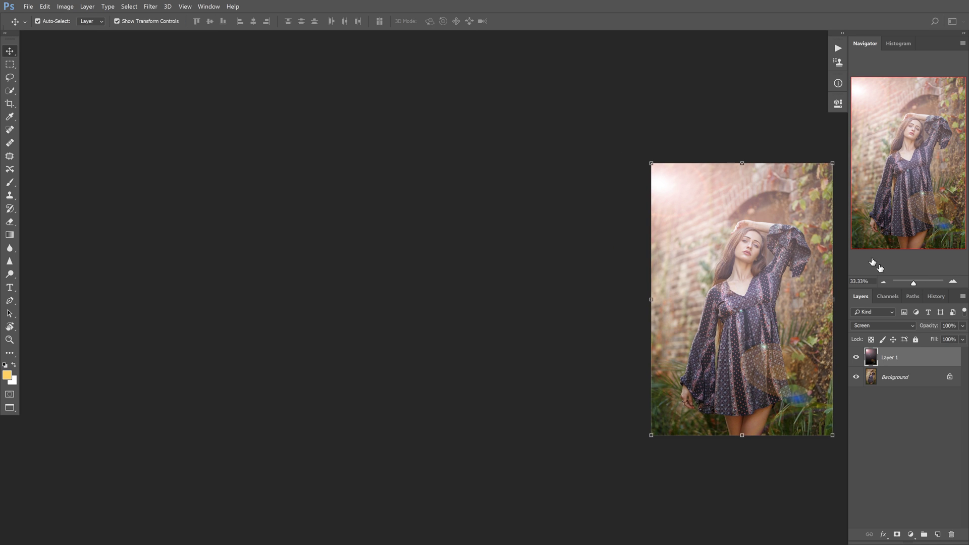
drag(696, 344, 429, 323)
drag(523, 316, 734, 367)
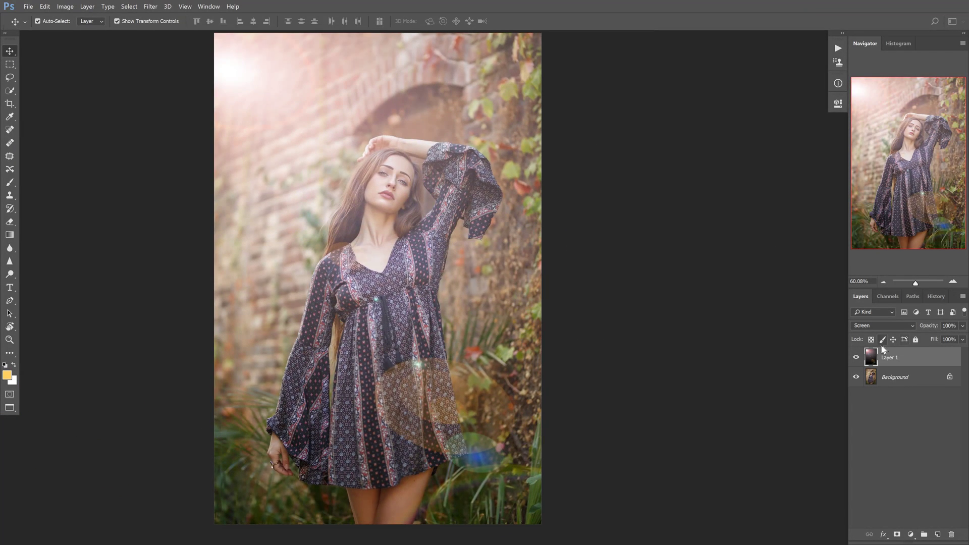
click(856, 358)
click(856, 359)
Compare the flare layer at 30% and 100% opacity, then delete Layer 1
click(857, 360)
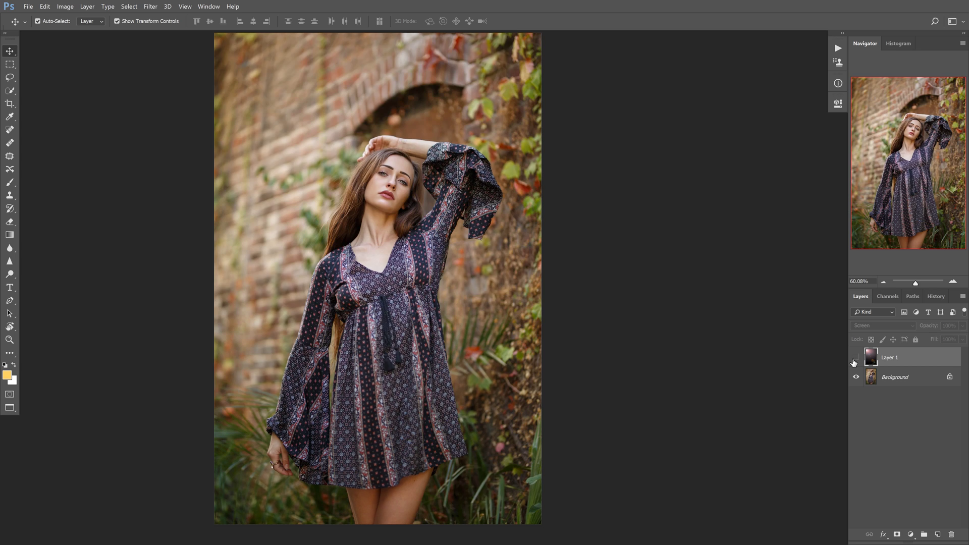
click(857, 359)
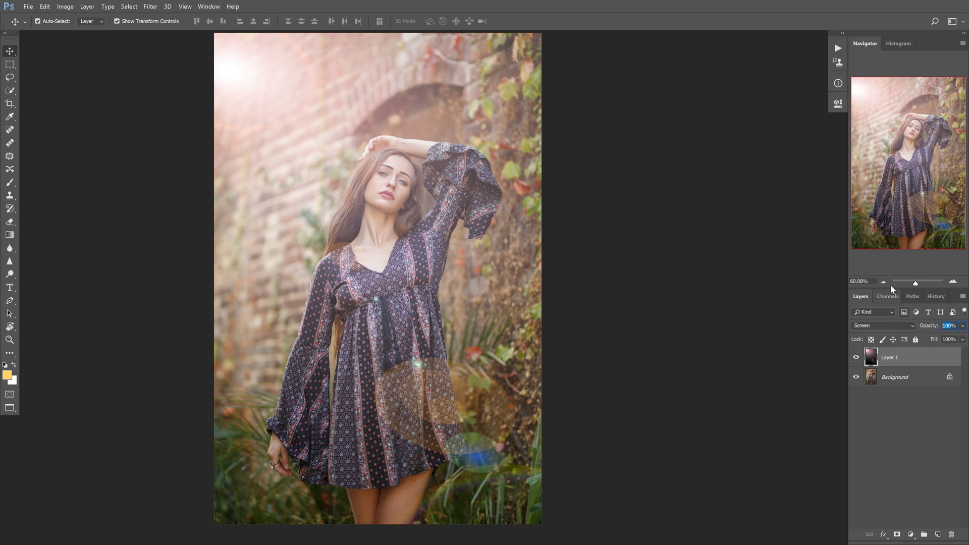
text(30)
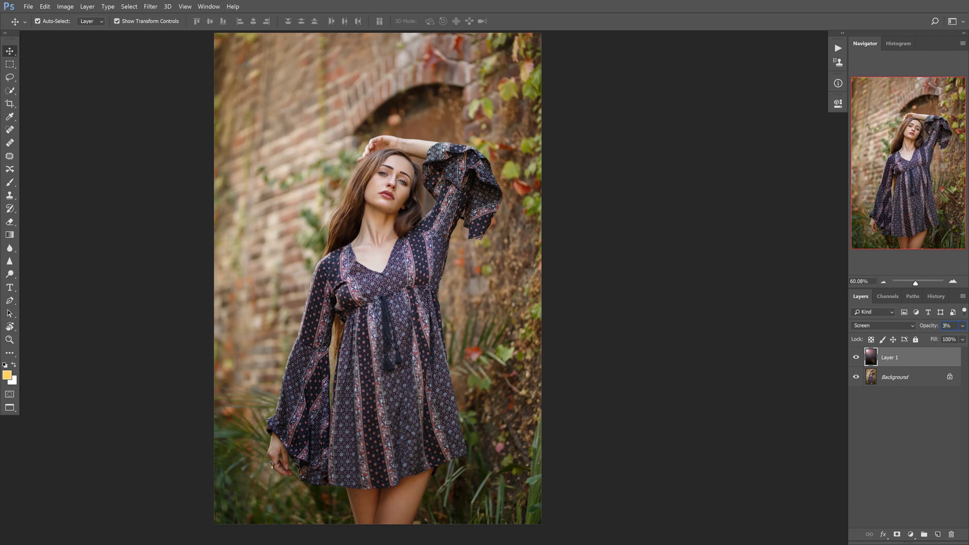
key(BackSpace)
key(BackSpace)
text(100)
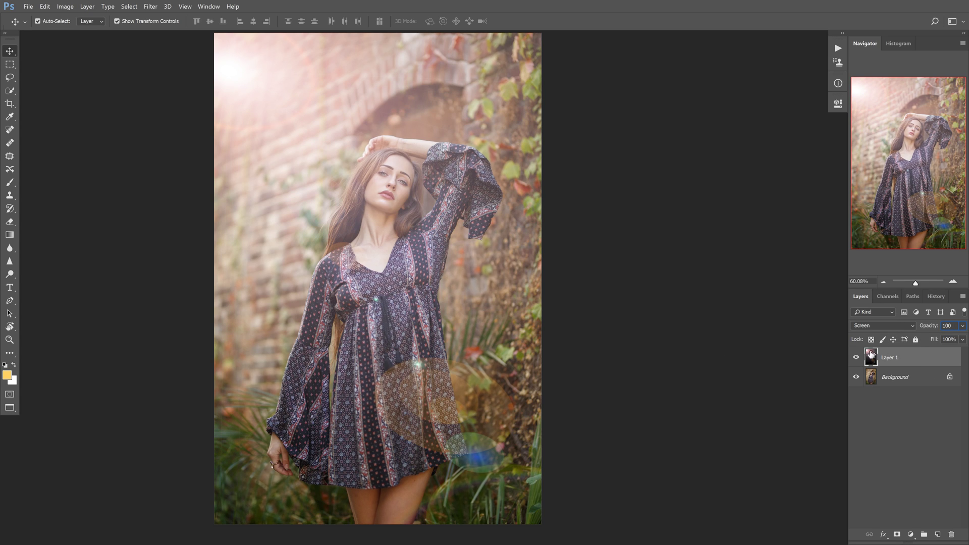
drag(870, 355, 833, 277)
key(Delete)
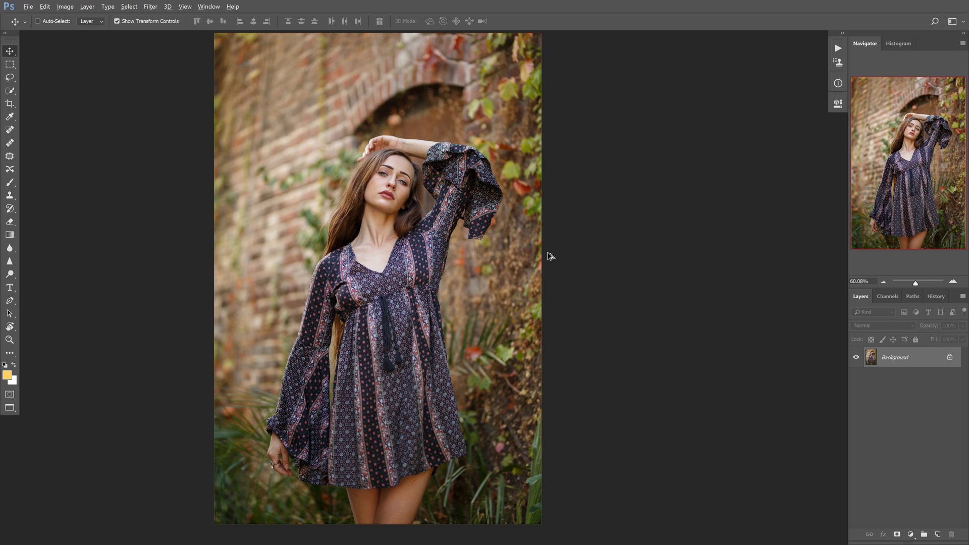
Add a new Layer 1 and pick a large soft round brush
key(ctrl+shift+alt+n)
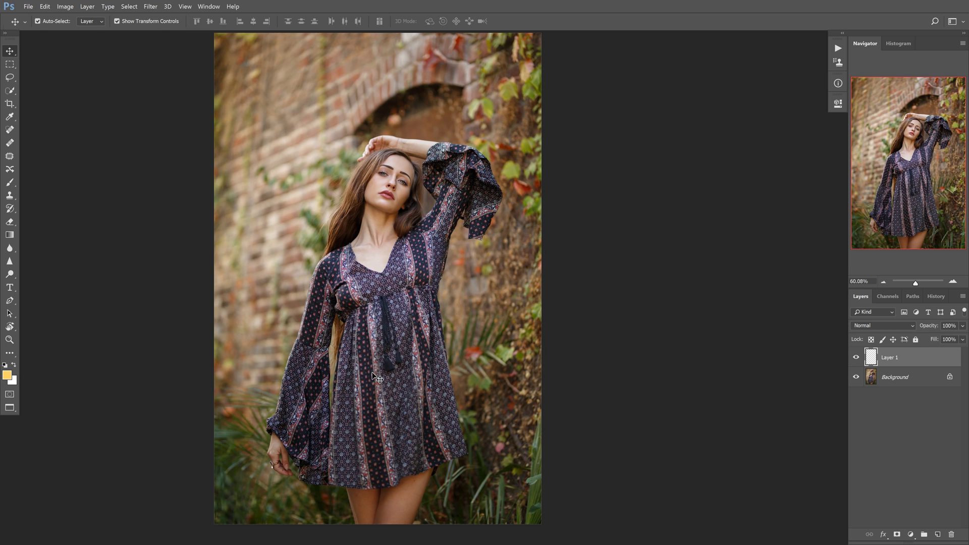
key(b)
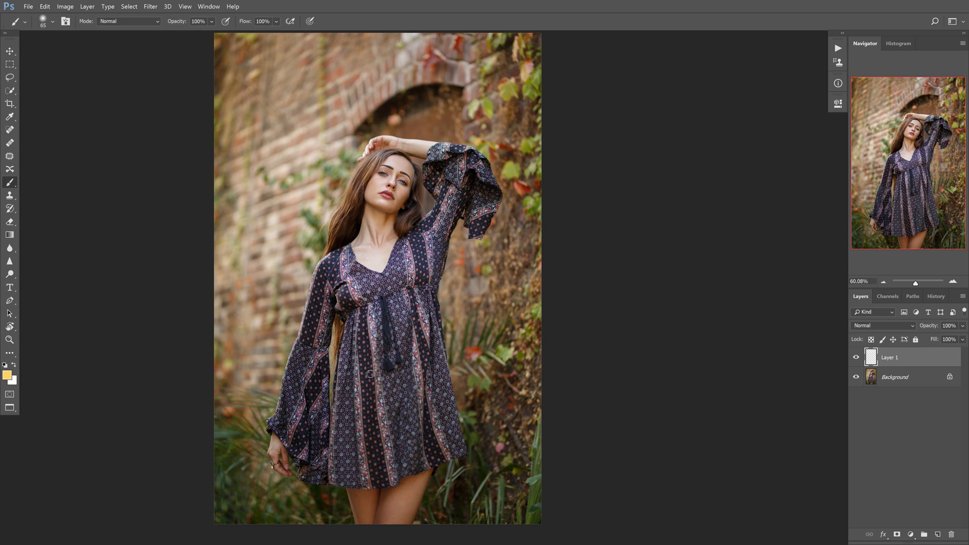
right_click(316, 145)
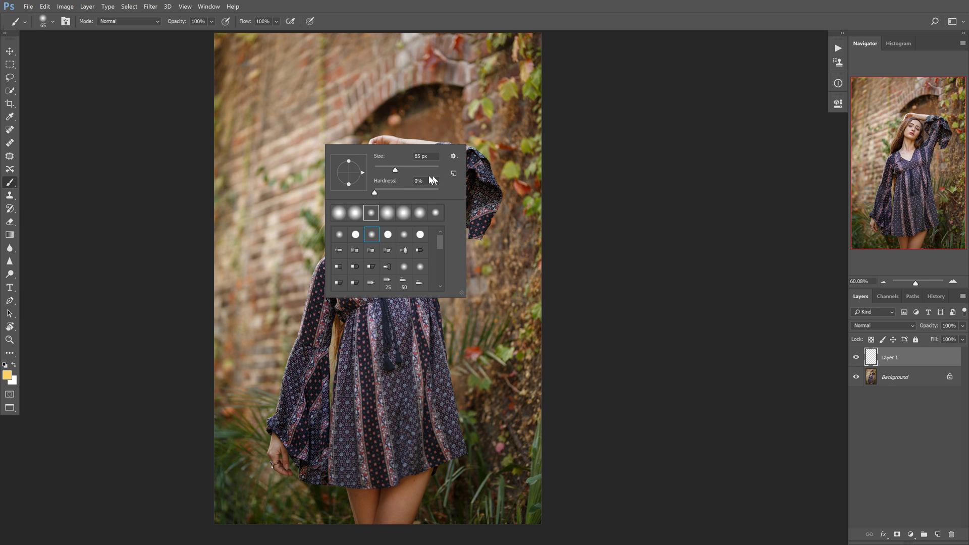
click(675, 216)
mouse_move(323, 240)
mouse_down()
mouse_move(450, 270)
mouse_move(514, 260)
mouse_up()
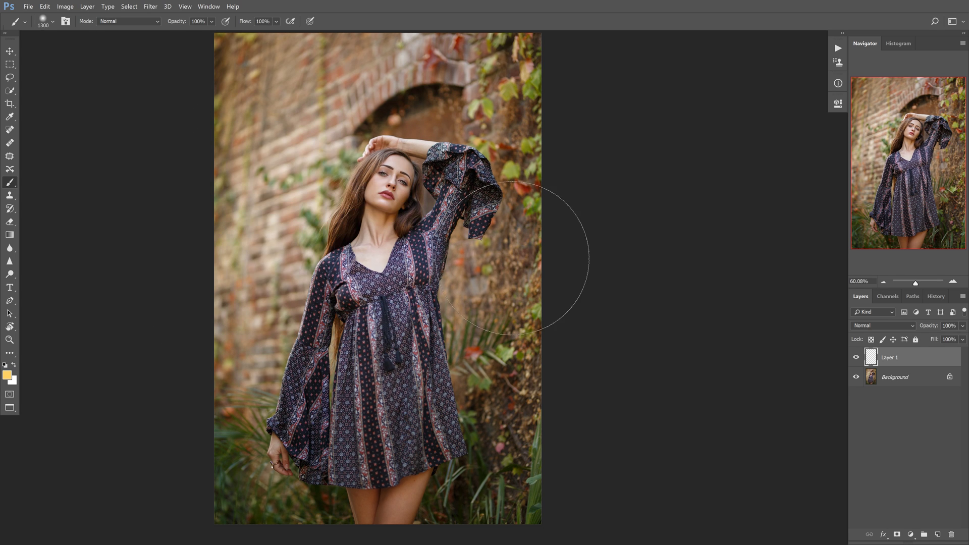
Dab a single soft yellow glow on the brick wall left of the woman's head
key(v)
mouse_move(341, 224)
mouse_down()
mouse_move(352, 358)
mouse_move(361, 298)
mouse_up()
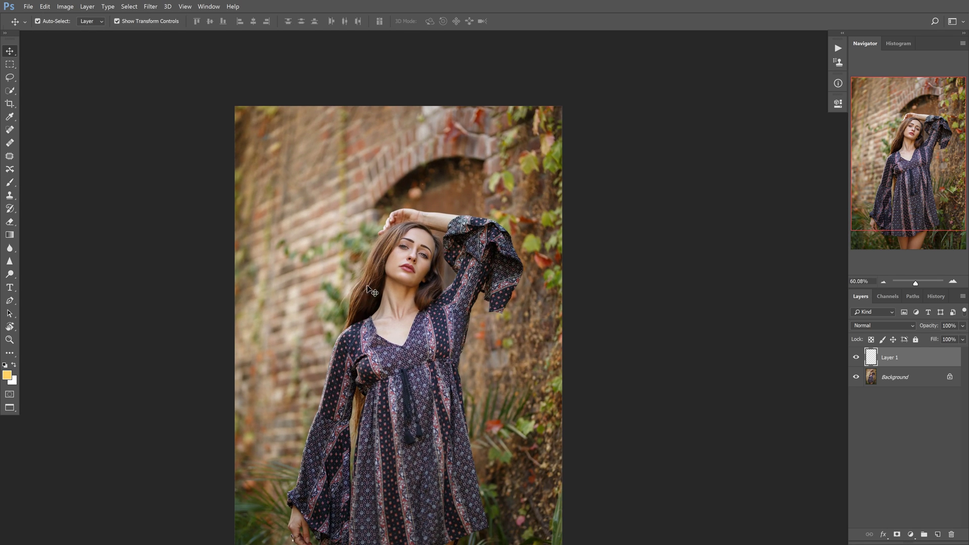
key(b)
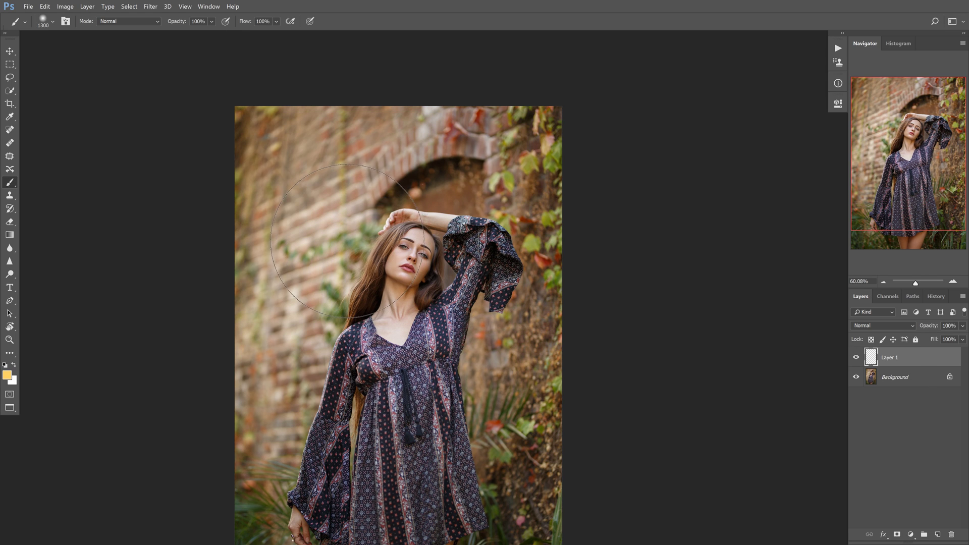
click(340, 229)
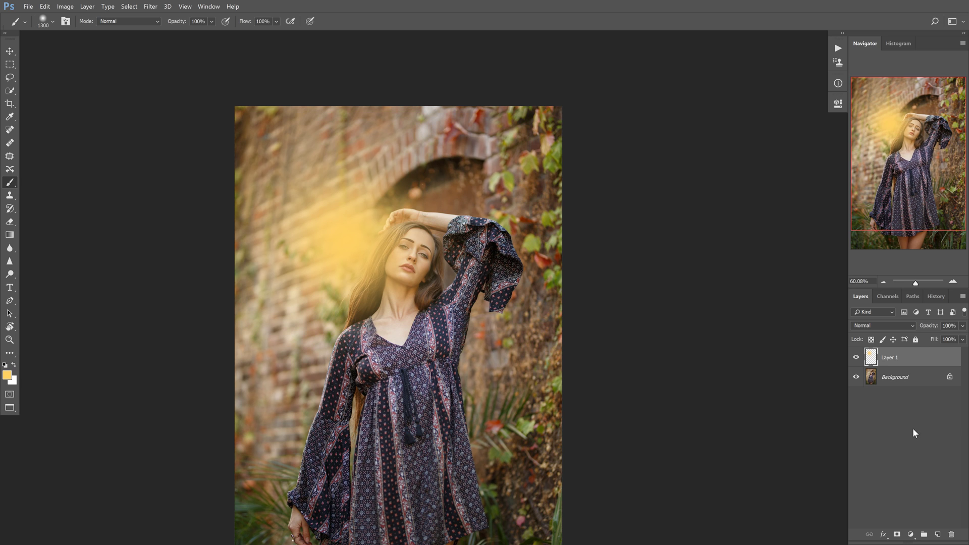
key(ctrl+t)
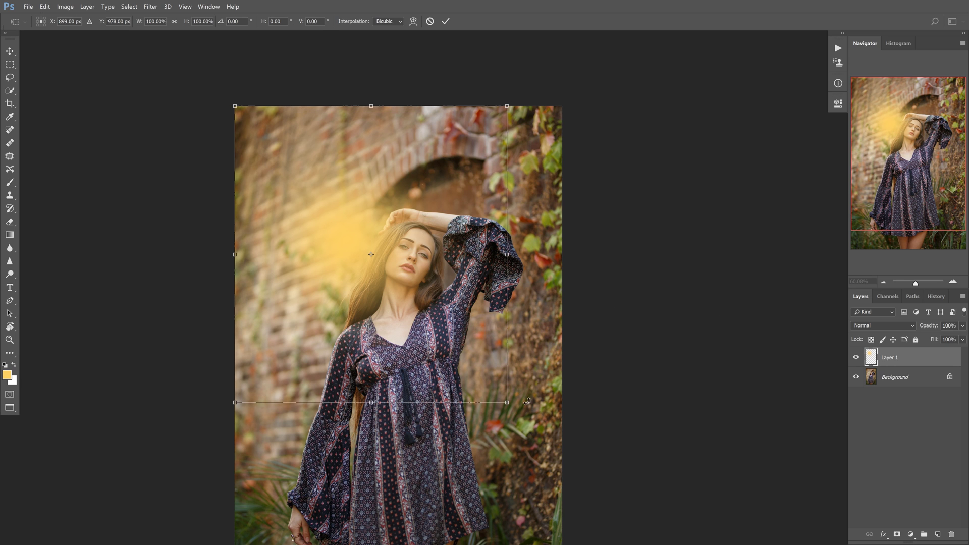
Scale the yellow glow up, stretch it taller and move it toward the upper left
mouse_move(510, 403)
mouse_down()
mouse_move(651, 506)
mouse_move(631, 520)
mouse_move(626, 443)
mouse_move(453, 308)
mouse_move(656, 513)
mouse_move(554, 529)
mouse_move(579, 505)
mouse_move(594, 454)
mouse_up()
scroll(710, 386, down, 5)
scroll(688, 372, right, 4)
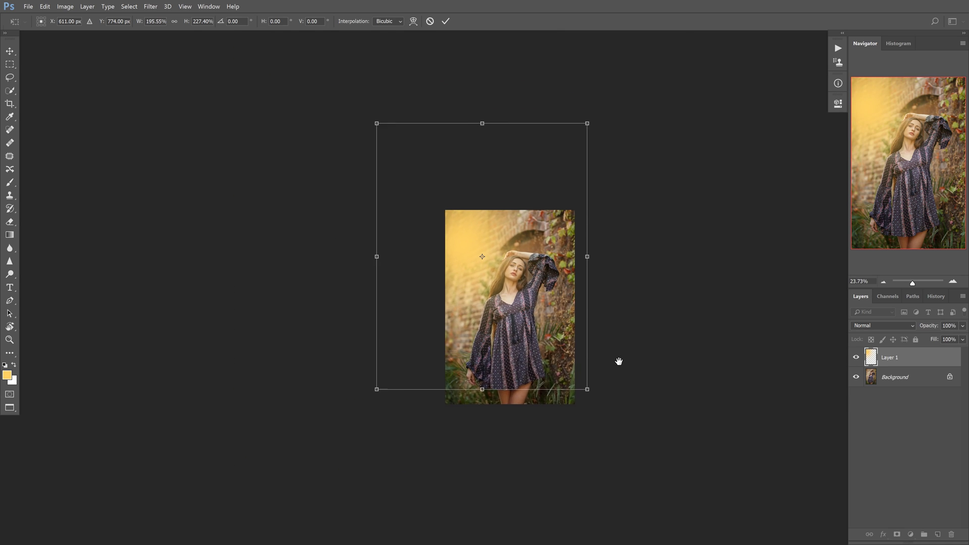
scroll(605, 344, up, 3)
scroll(571, 342, down, 2)
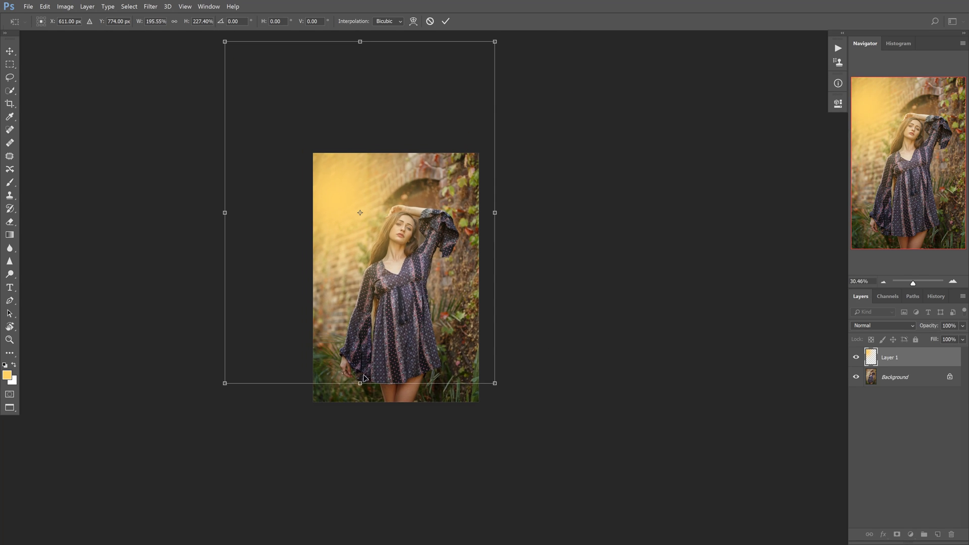
drag(362, 384, 361, 474)
drag(465, 380, 449, 313)
Enlarge the glow further to about 255% by 362%, reposition it and commit
drag(478, 408, 527, 490)
drag(423, 295, 410, 272)
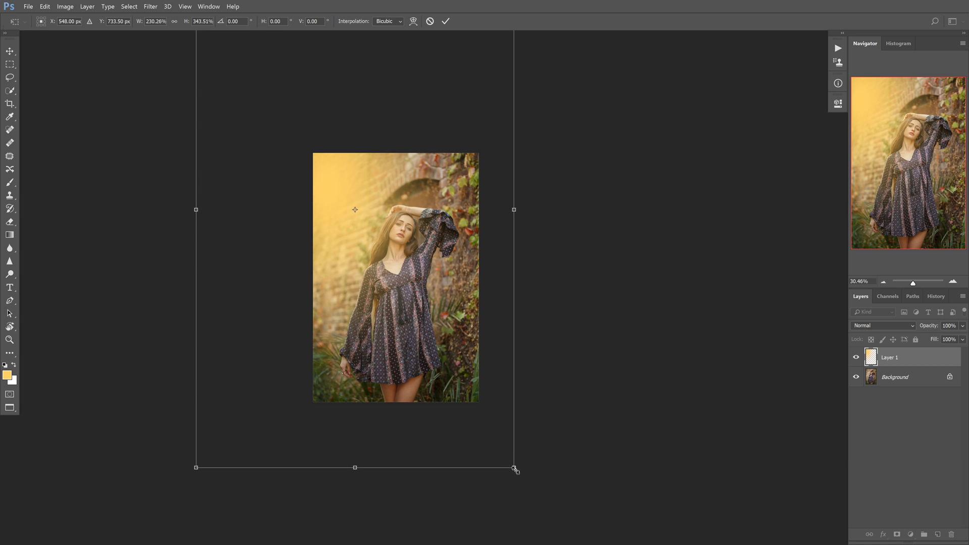
drag(515, 469, 547, 496)
drag(507, 432, 487, 421)
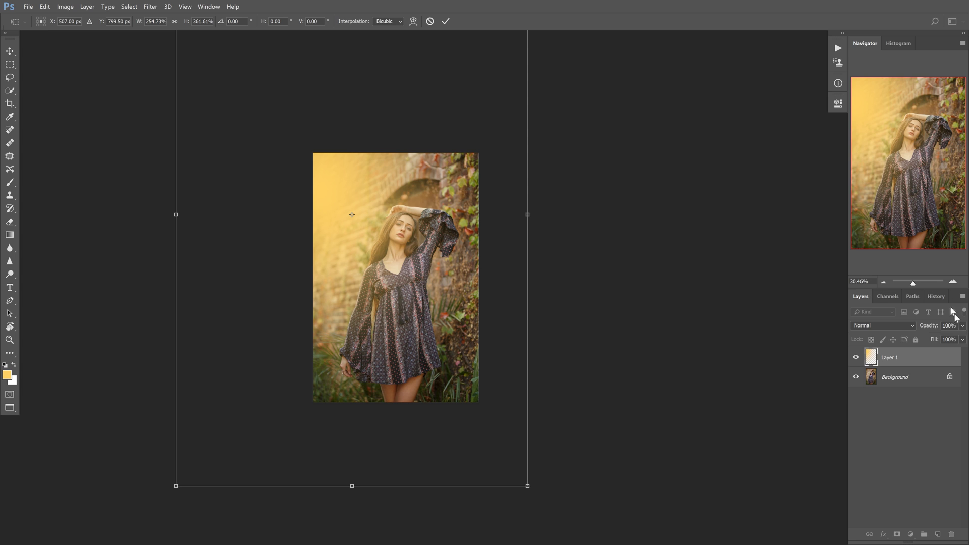
key(Return)
key(b)
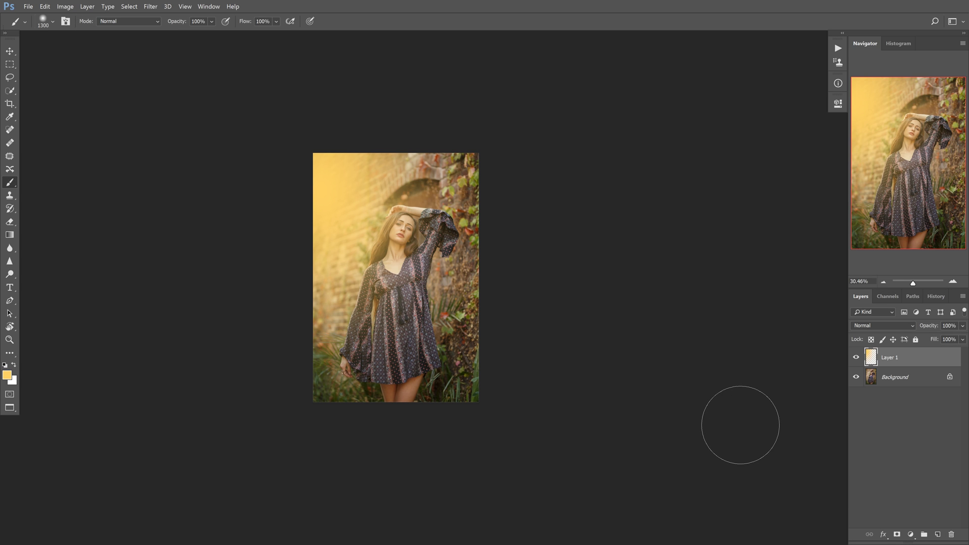
Confirm the glow's size and set its blend mode to Screen after trying Color Dodge
click(953, 281)
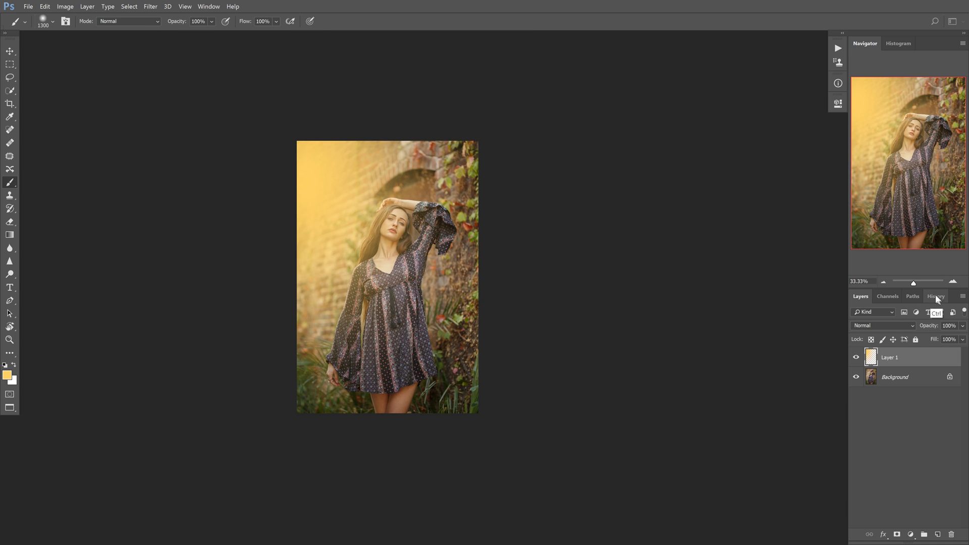
key(ctrl+t)
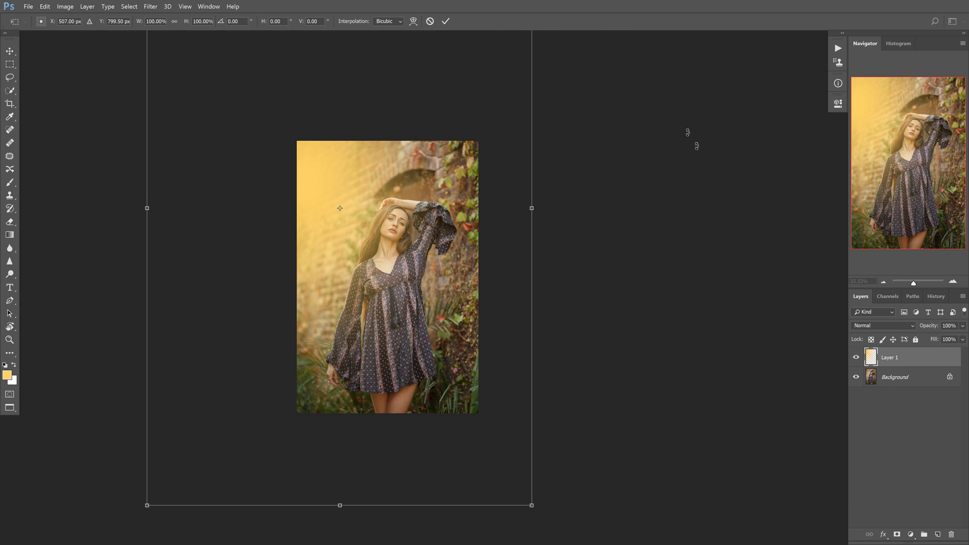
click(447, 20)
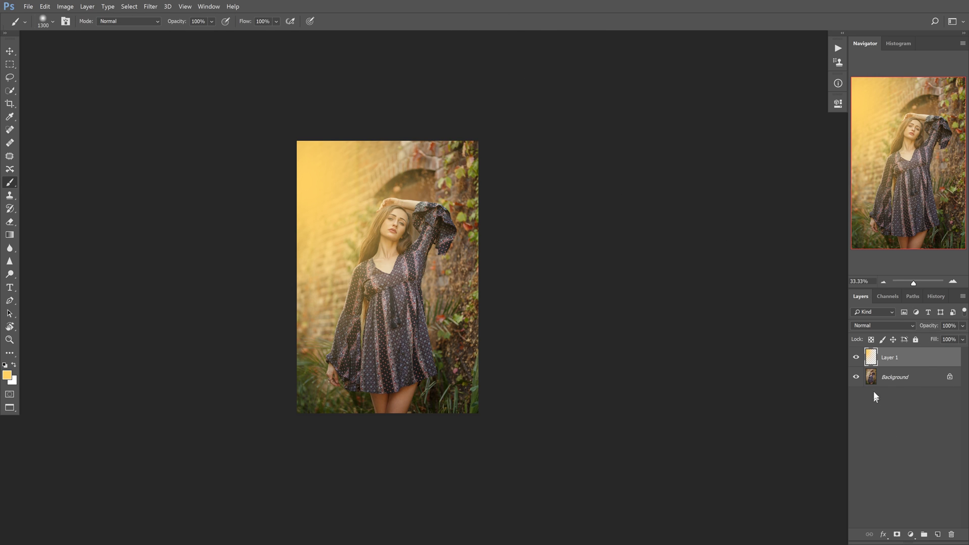
click(888, 328)
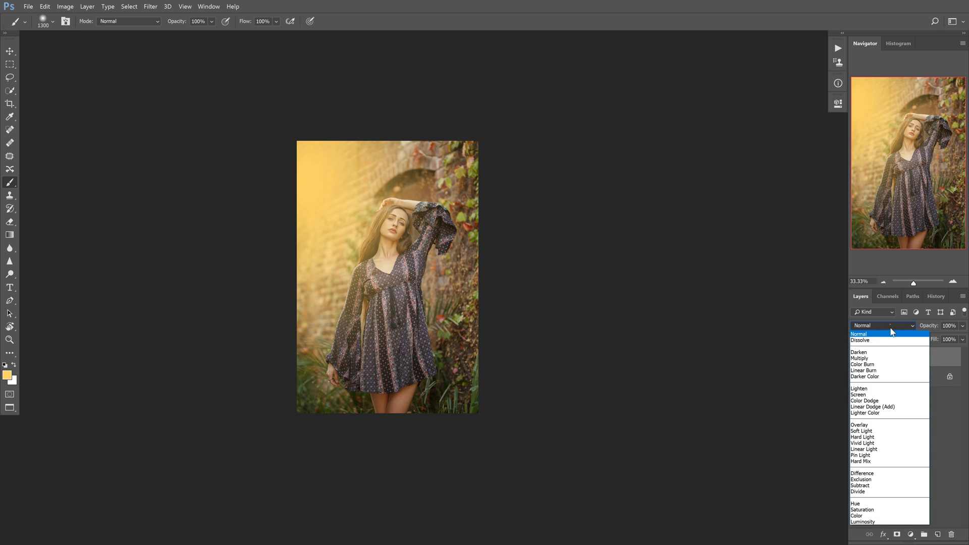
click(874, 401)
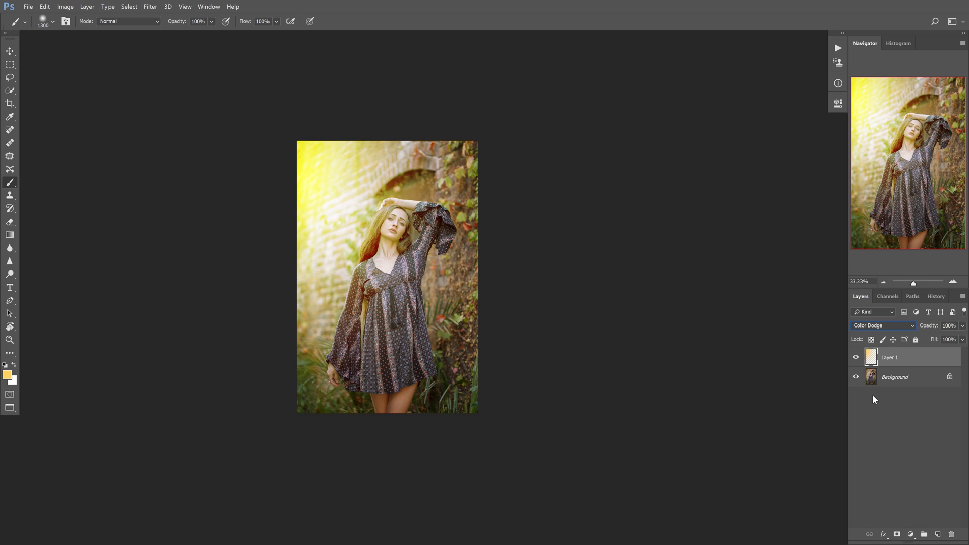
click(890, 328)
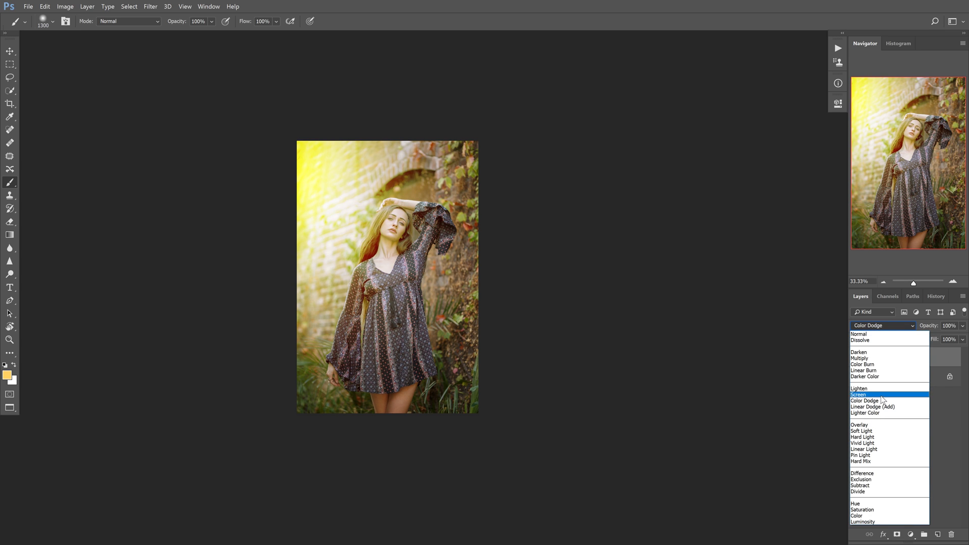
click(878, 394)
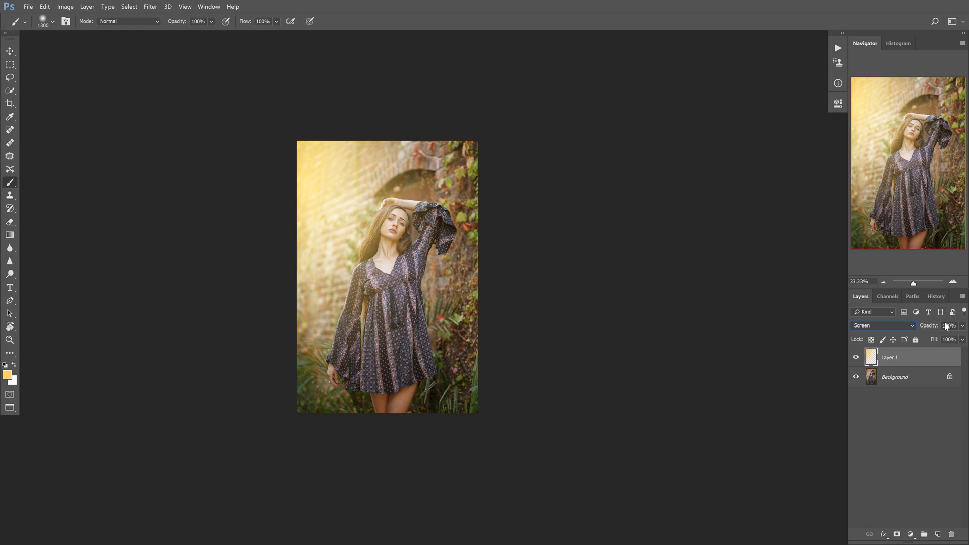
Set the glow layer's opacity to 40% after trying 50% and 30%
text(50)
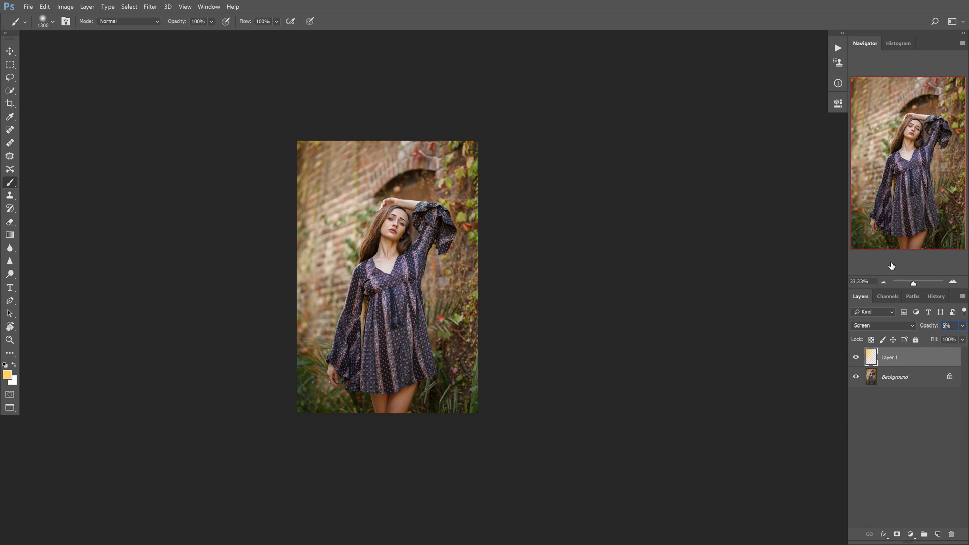
key(Return)
text(30)
key(Return)
key(BackSpace)
text(25)
key(BackSpace)
key(BackSpace)
text(50)
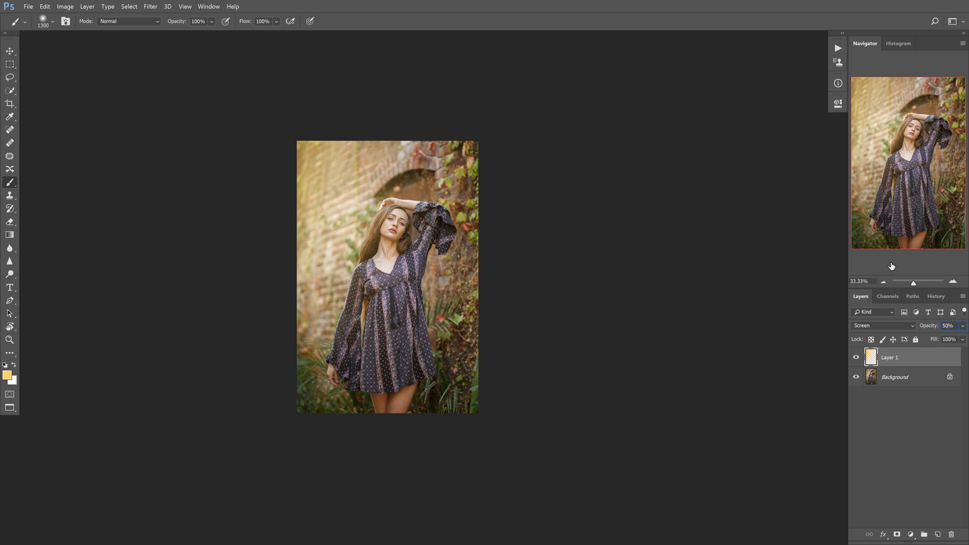
text(30)
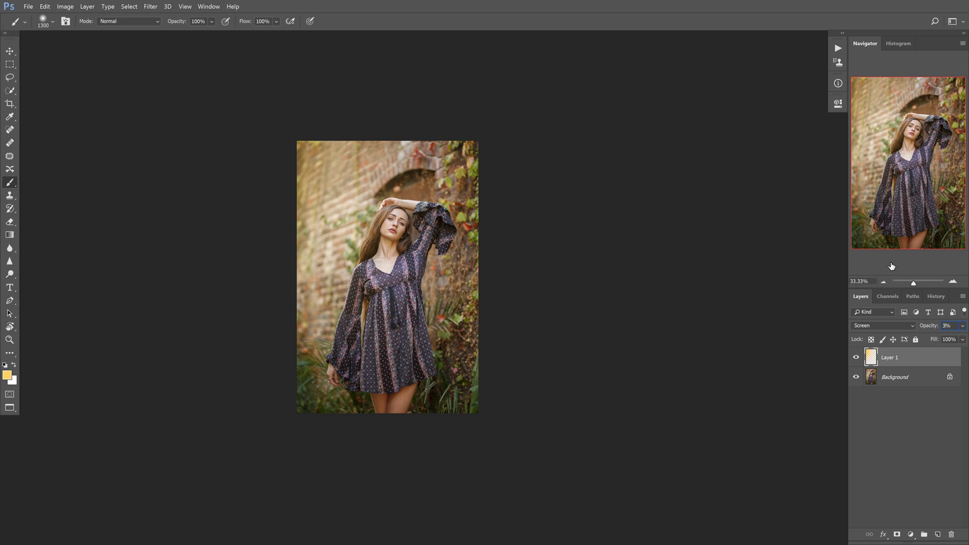
key(BackSpace)
text(40)
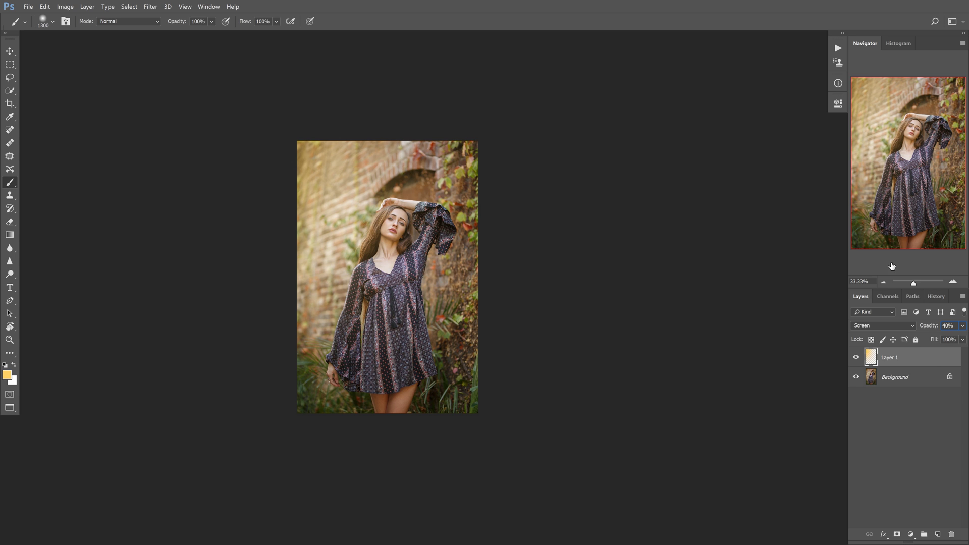
click(953, 281)
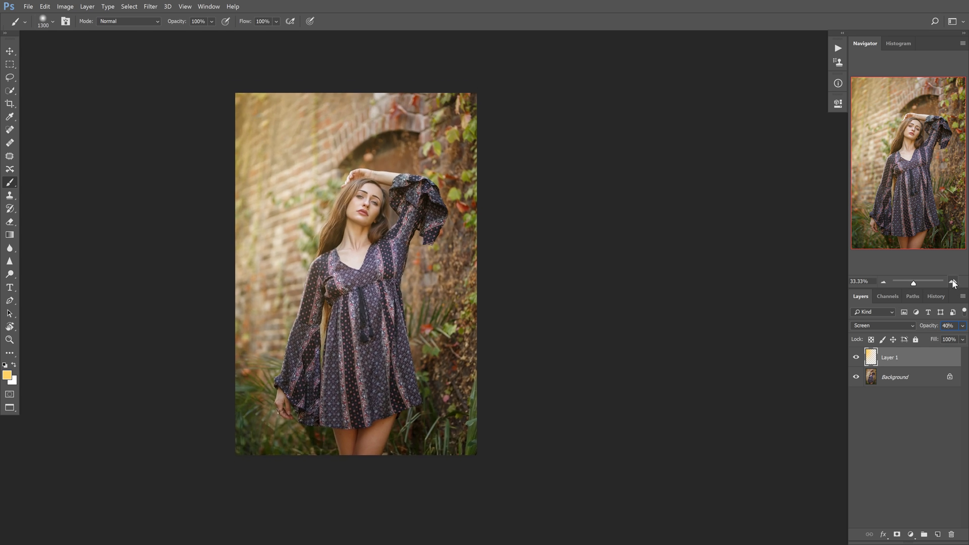
Zoom the portrait back to 50% and close Hue/Saturation without changing anything
click(953, 281)
click(883, 281)
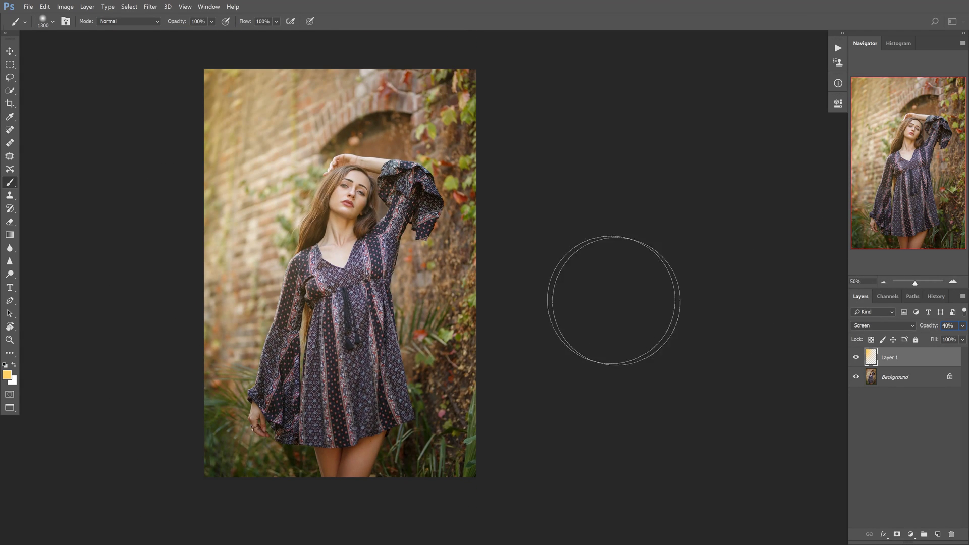
key(ctrl+u)
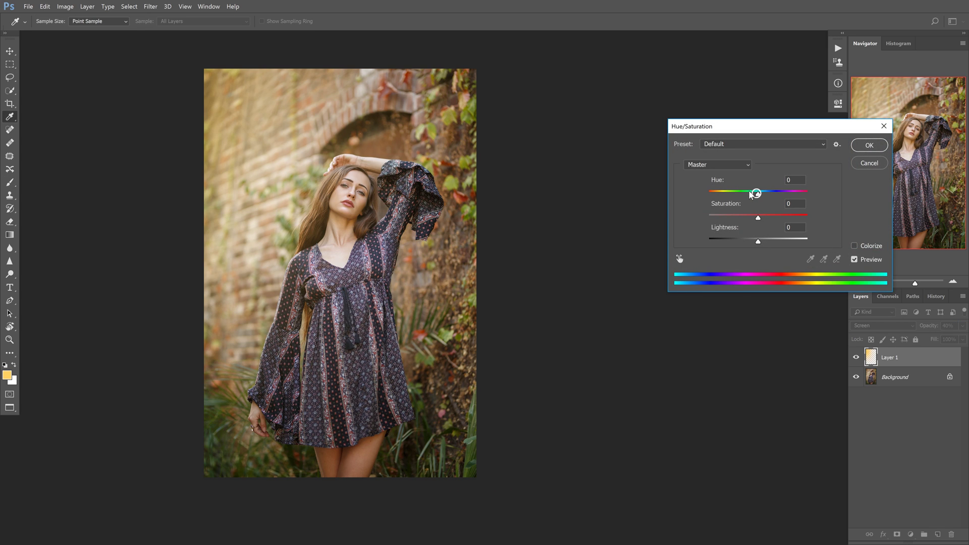
click(800, 179)
key(Return)
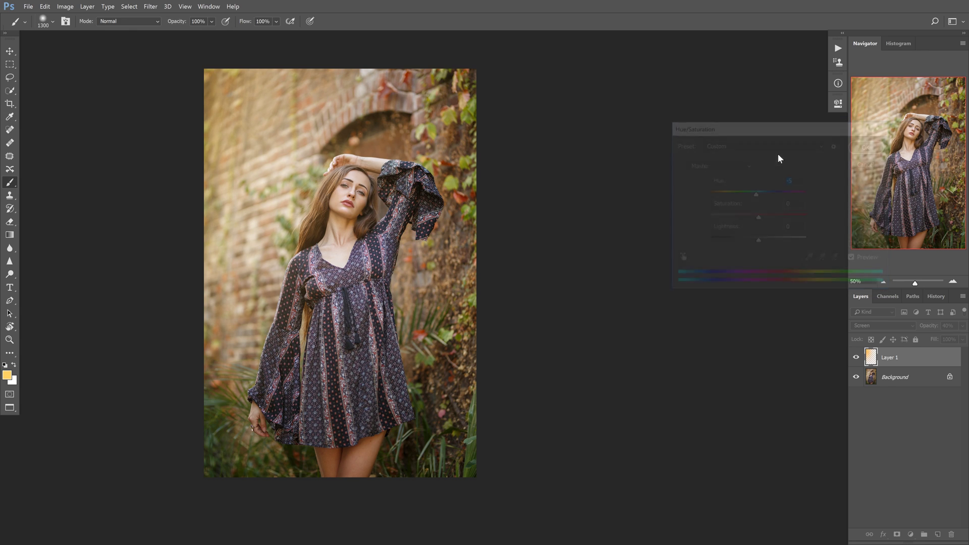
Toggle Layer 1's glow off and on, ending with it hidden for comparison
click(857, 359)
click(857, 358)
click(857, 359)
click(857, 358)
click(857, 359)
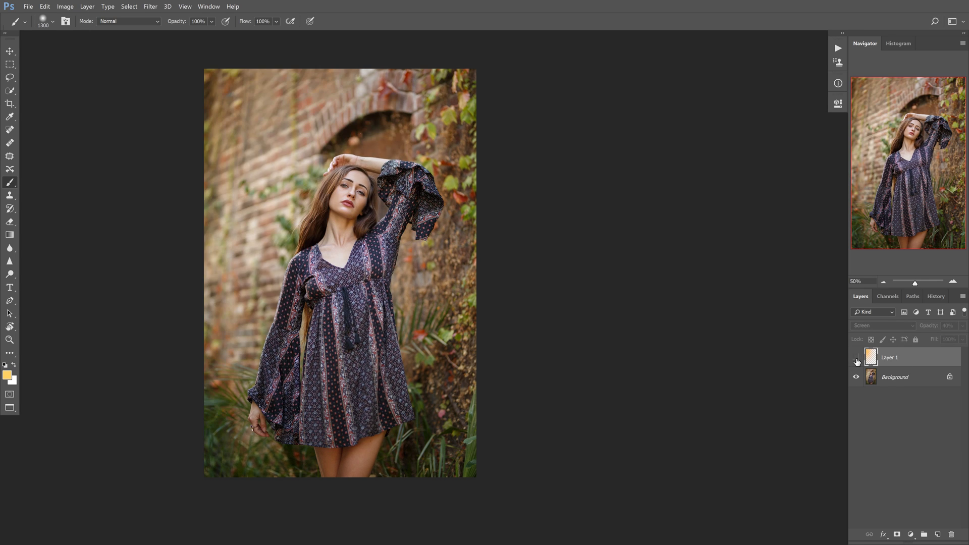
Show the glow layer again and erase its glow over the face and chest with a 437 eraser
click(856, 360)
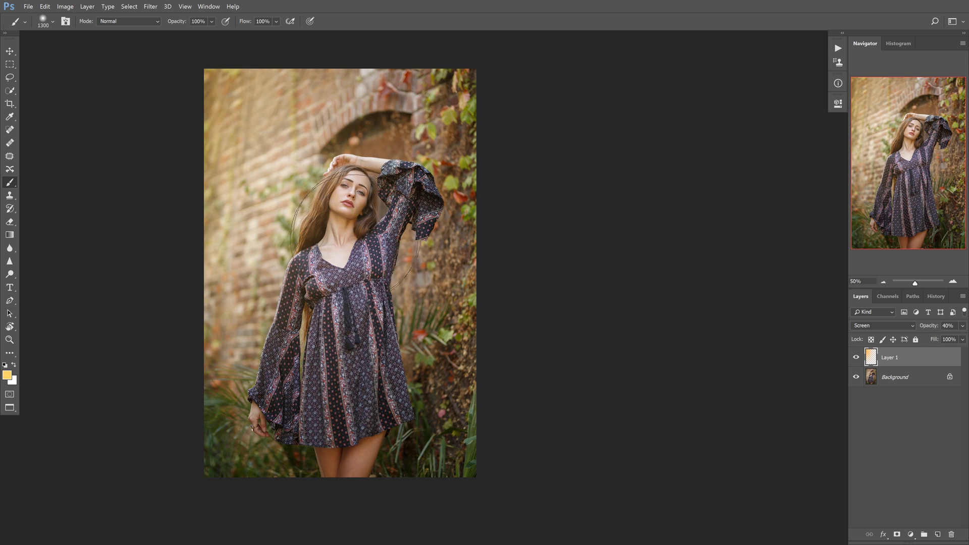
key(e)
drag(335, 275, 384, 276)
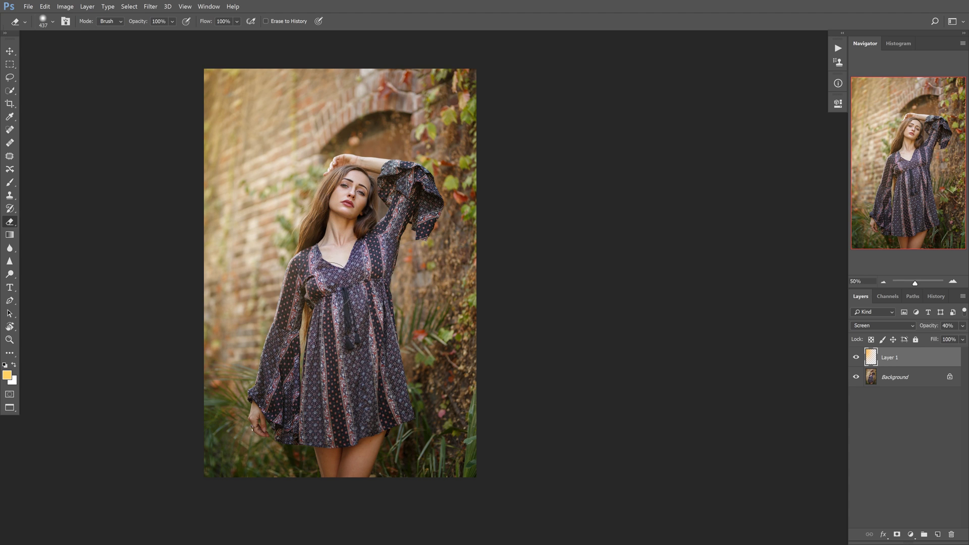
drag(311, 281, 361, 230)
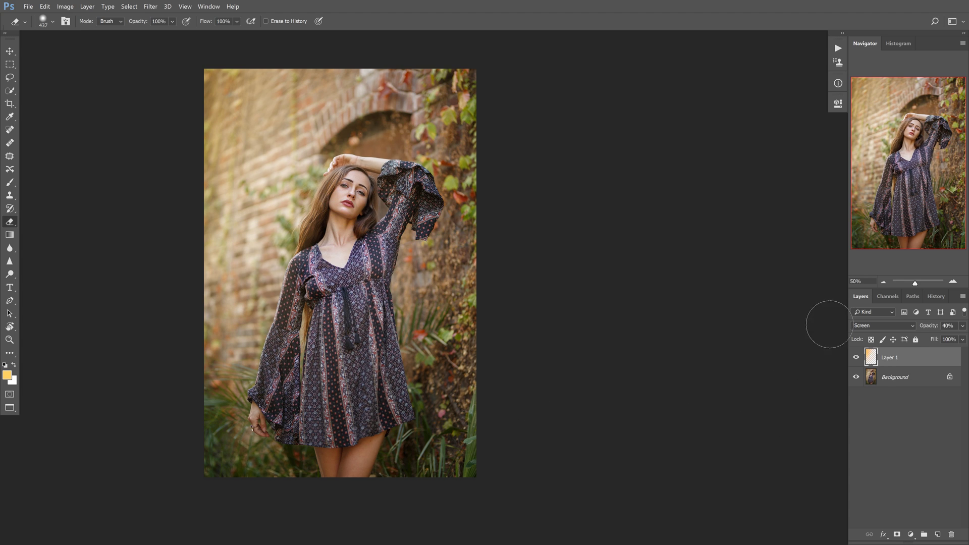
Toggle the glow layer's visibility a few times to compare the erased face area
click(857, 357)
click(857, 356)
click(856, 356)
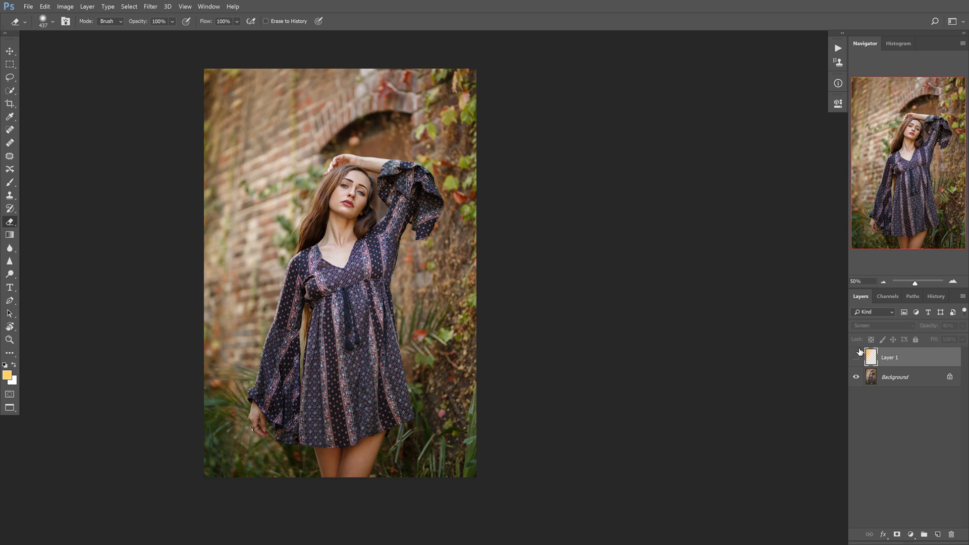
click(857, 356)
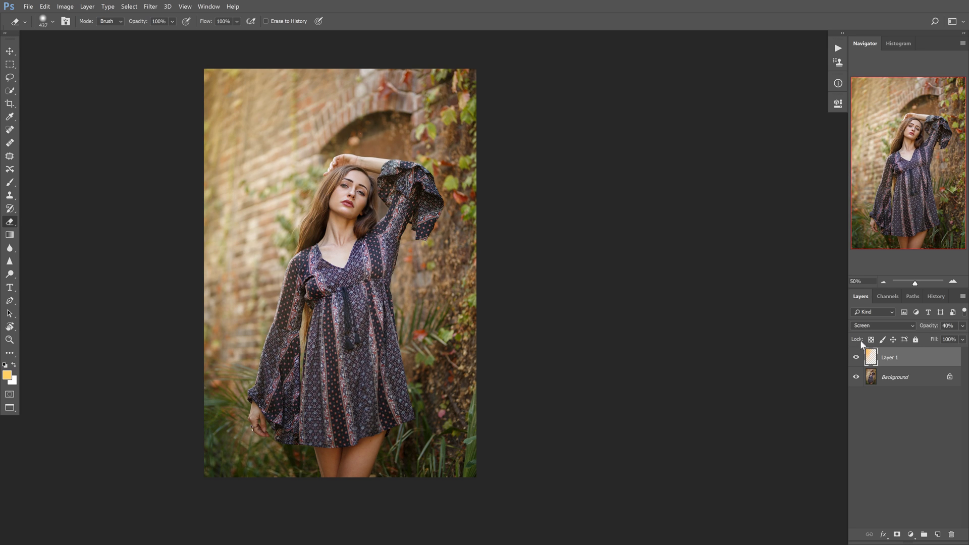
click(857, 357)
click(857, 356)
Erase the glow along the hair, left sleeve and raised sleeve, shrinking the eraser to 331 then 208
drag(320, 202, 276, 404)
key(bracketleft)
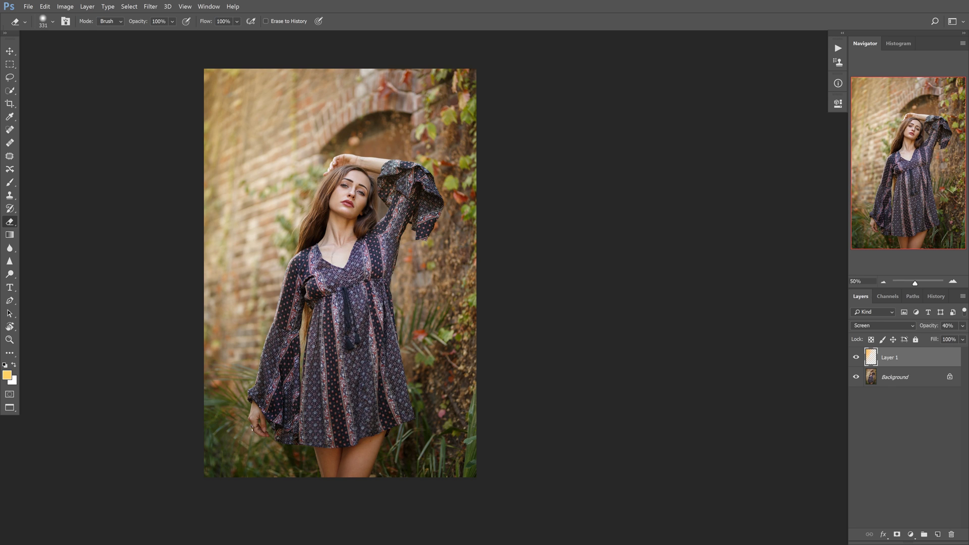
alt+right_click(386, 243)
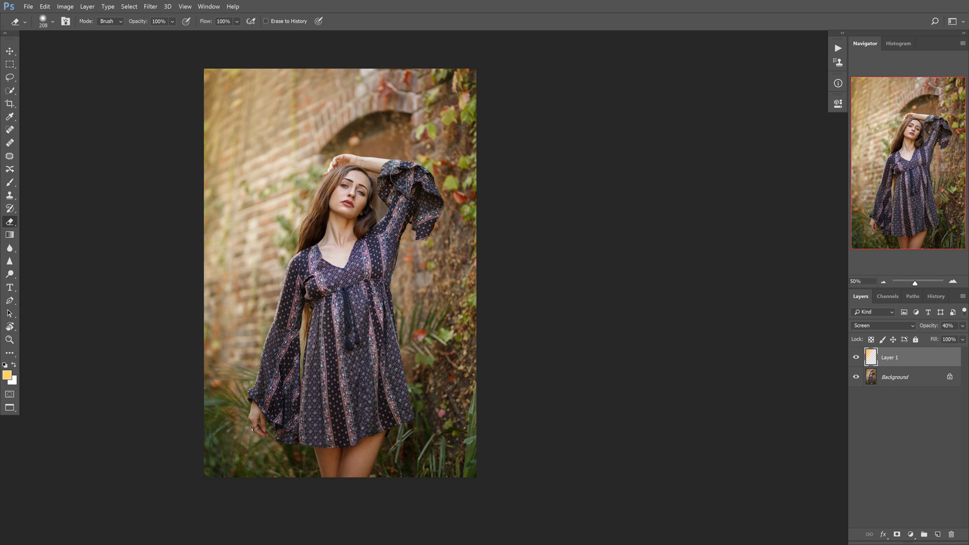
mouse_move(404, 174)
mouse_down()
mouse_move(371, 159)
mouse_move(339, 161)
mouse_up()
Flip the glow layer on and off repeatedly to check the result, leaving it visible
click(856, 357)
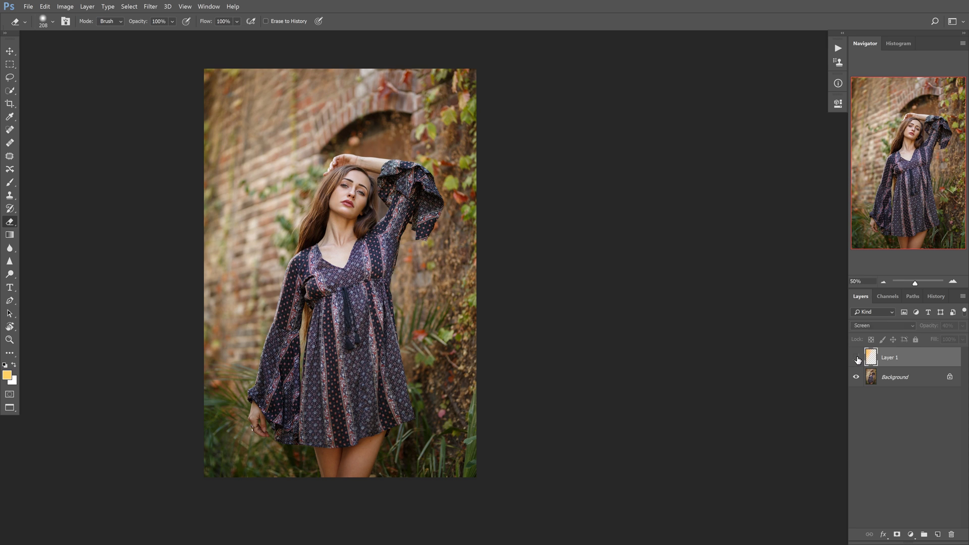
click(856, 358)
click(857, 357)
click(857, 358)
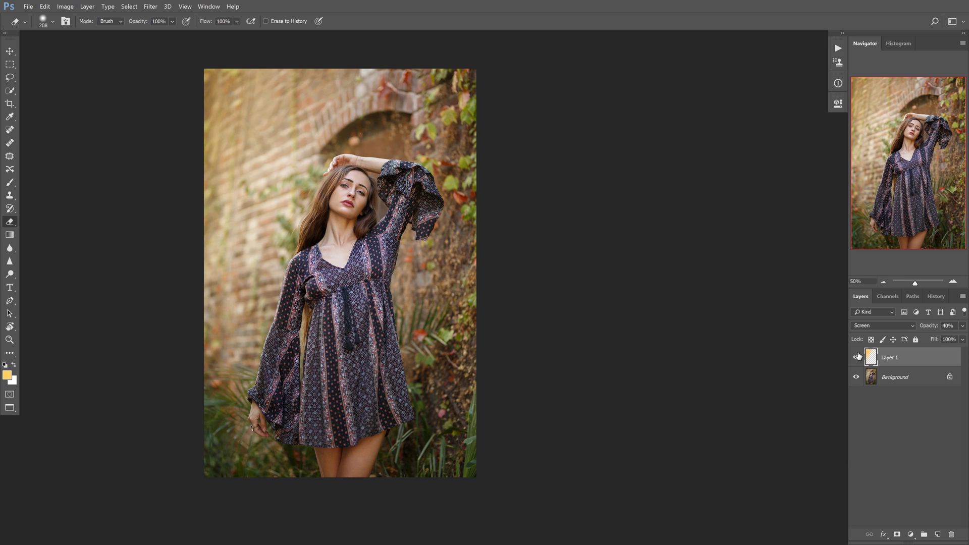
click(857, 357)
click(856, 357)
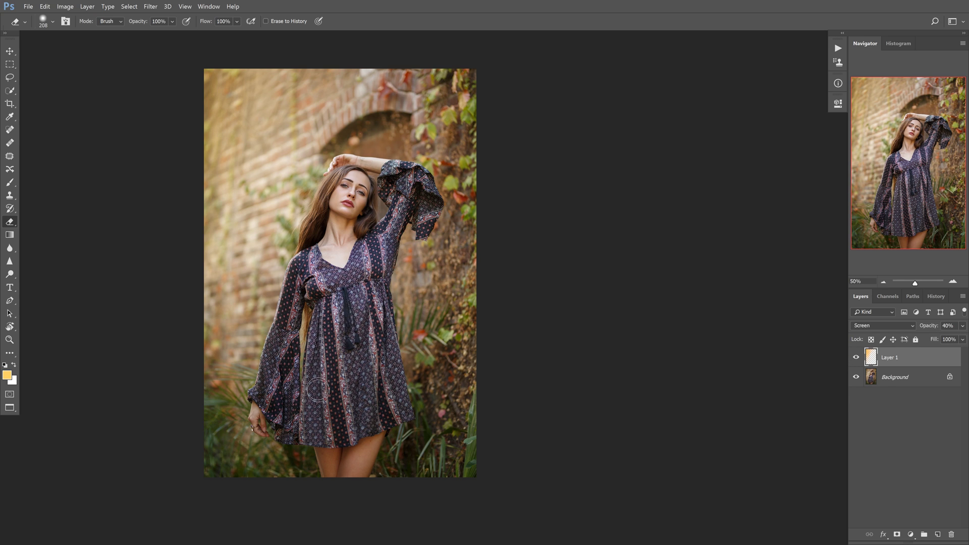
click(857, 357)
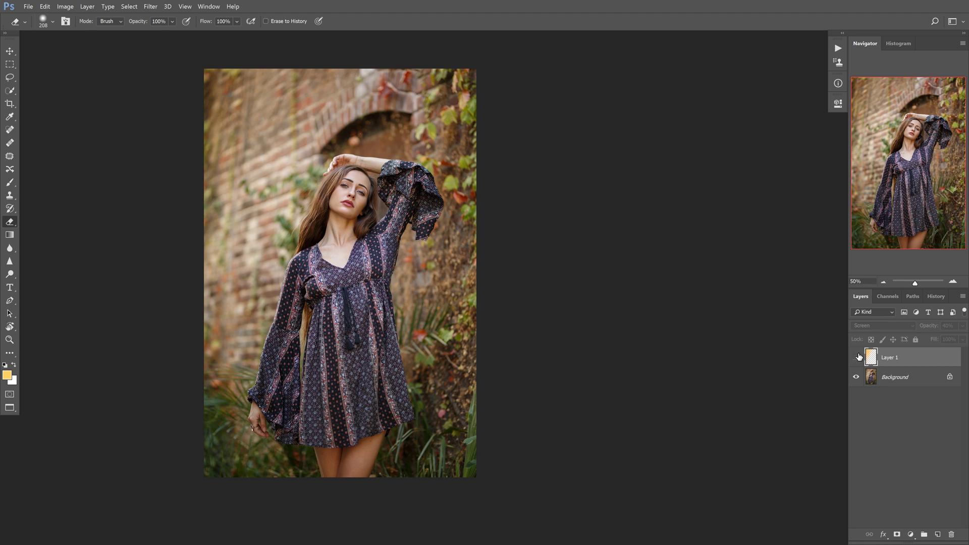
click(856, 357)
click(857, 355)
click(857, 355)
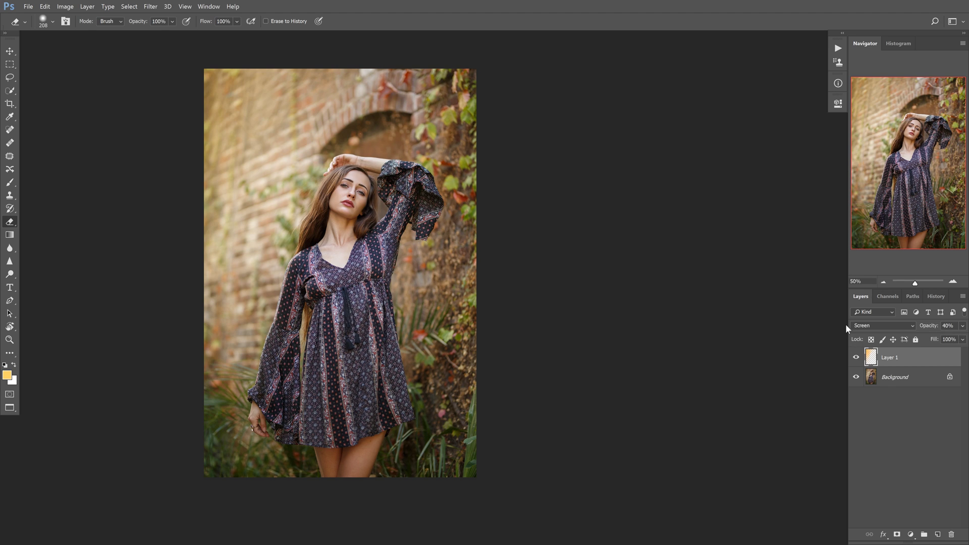